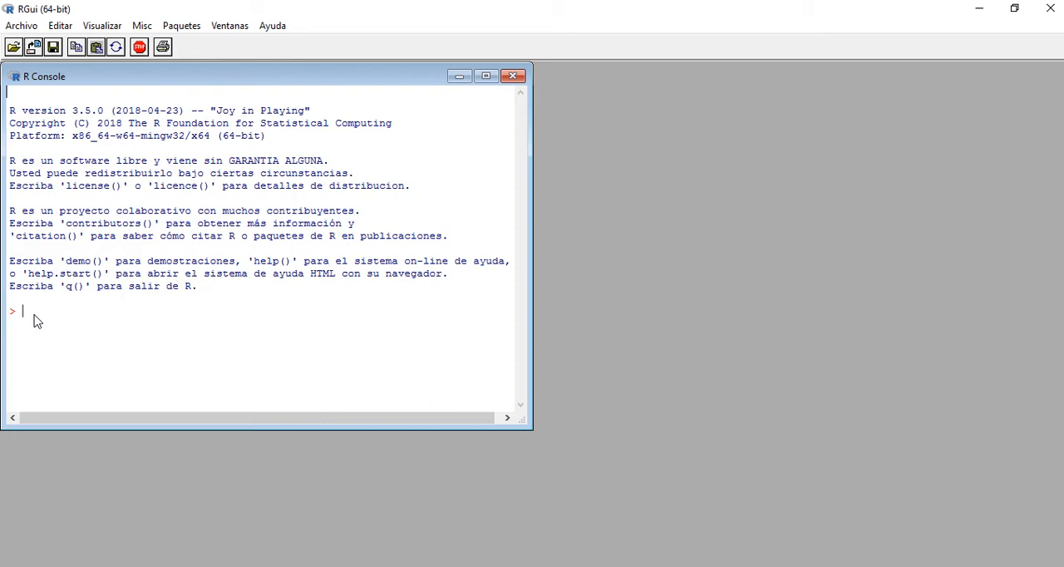
Step: Load the Rcmdr package with library(Rcmdr) and maximize the R Commander window
text(library(Rcmdr)
key(Return)
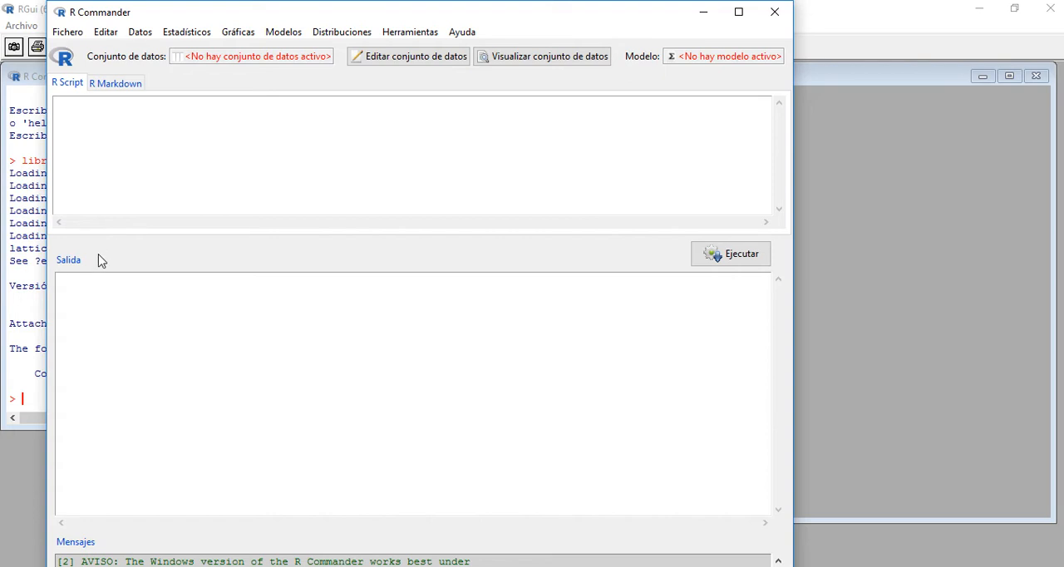
click(740, 12)
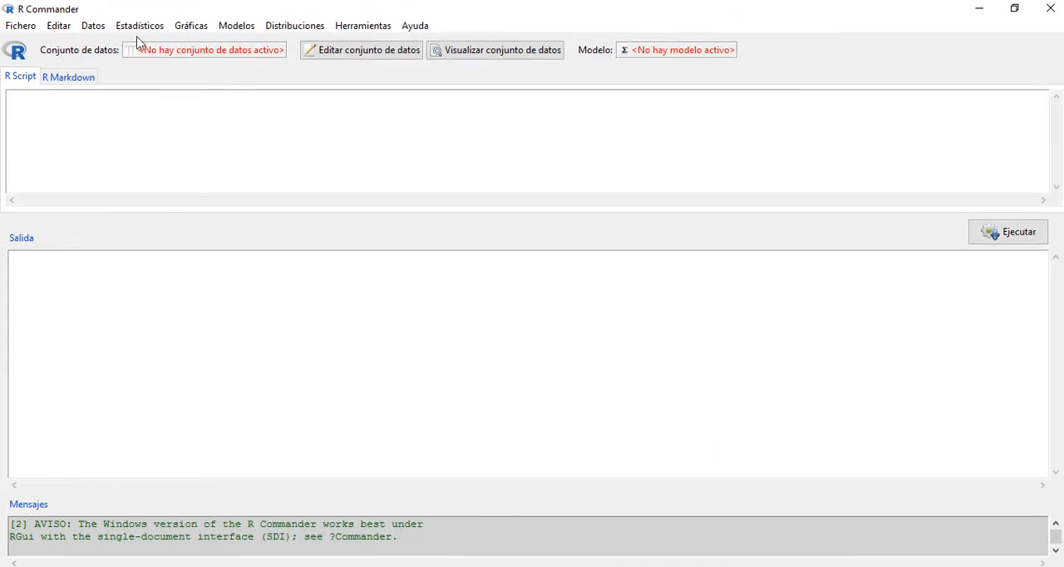
Step: Import the Datos sheet of the Excel file DATOS as dataset Data, without converting character variables to factors
click(89, 28)
mouse_move(129, 95)
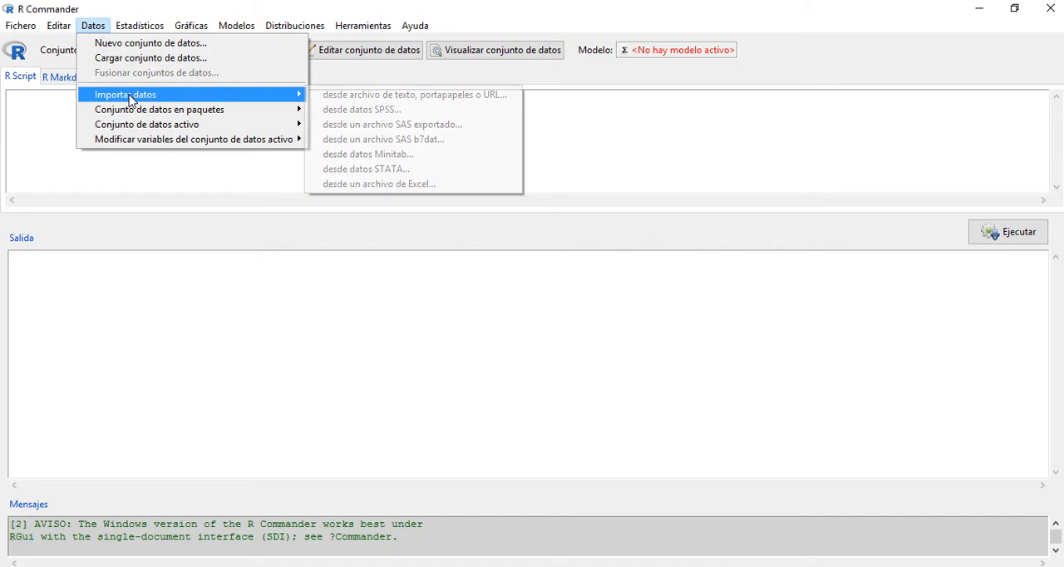
click(341, 184)
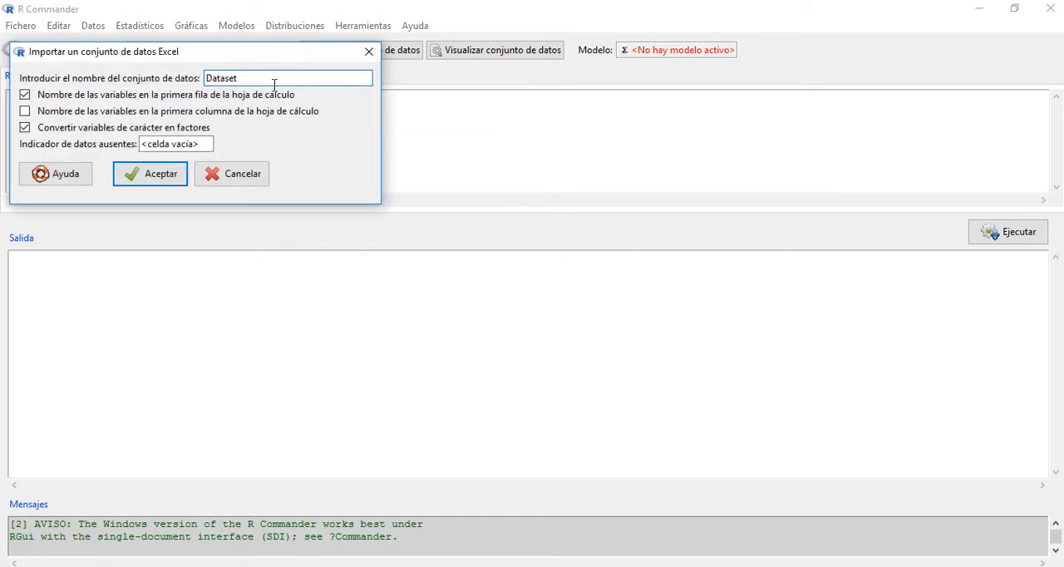
click(25, 127)
click(133, 173)
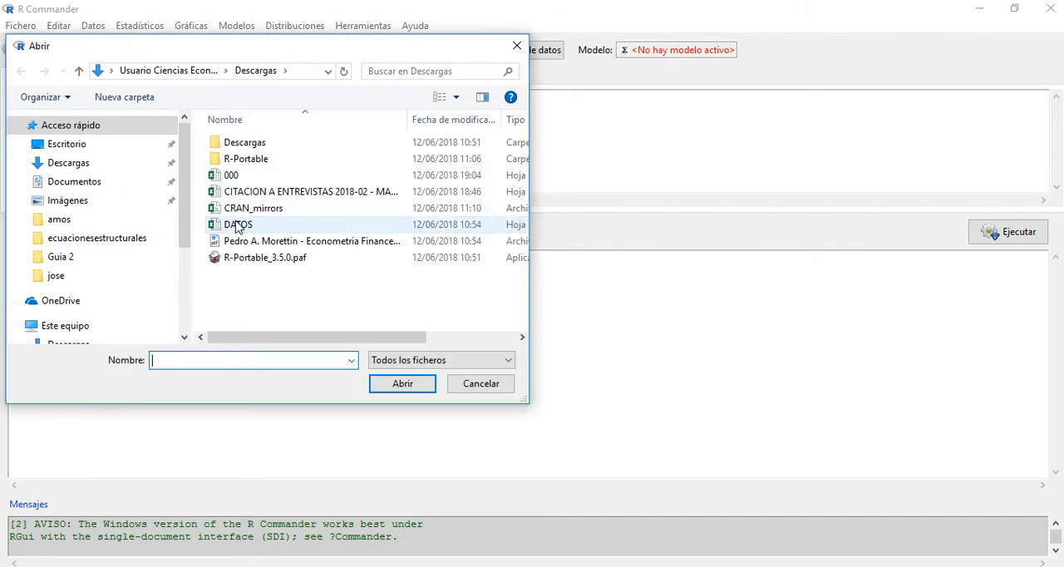
click(239, 225)
click(403, 384)
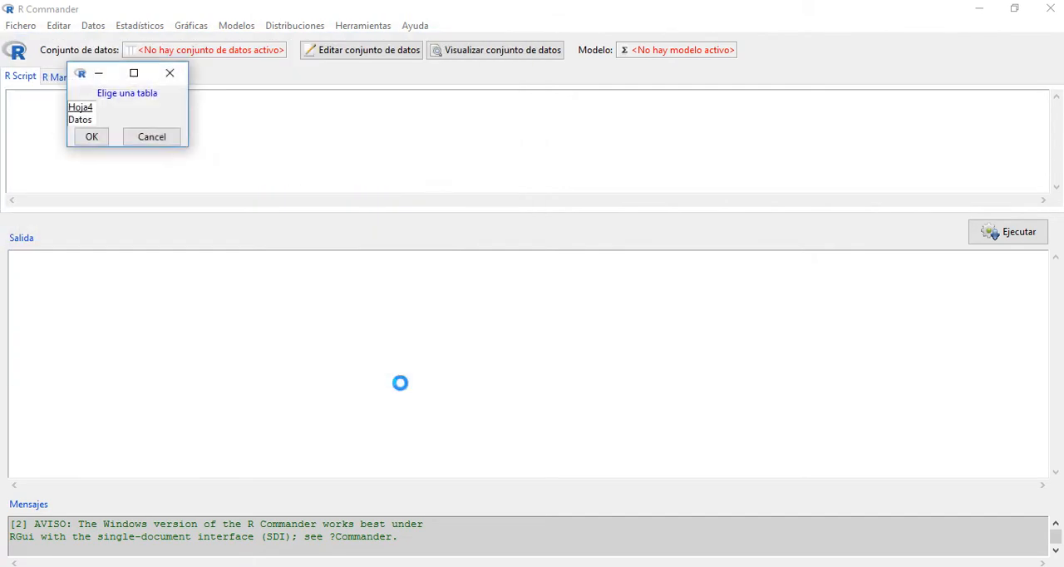
click(80, 121)
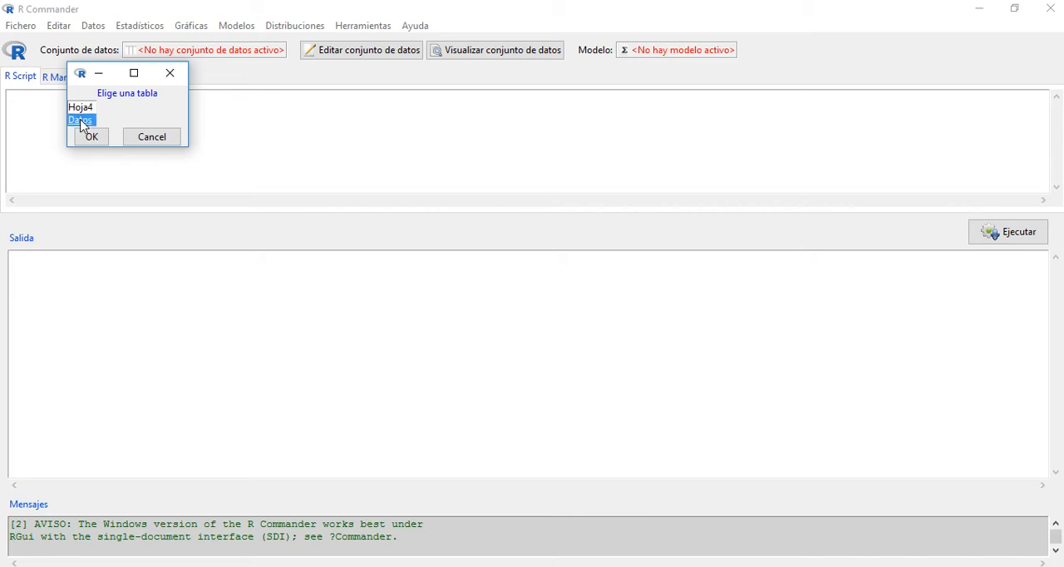
click(92, 137)
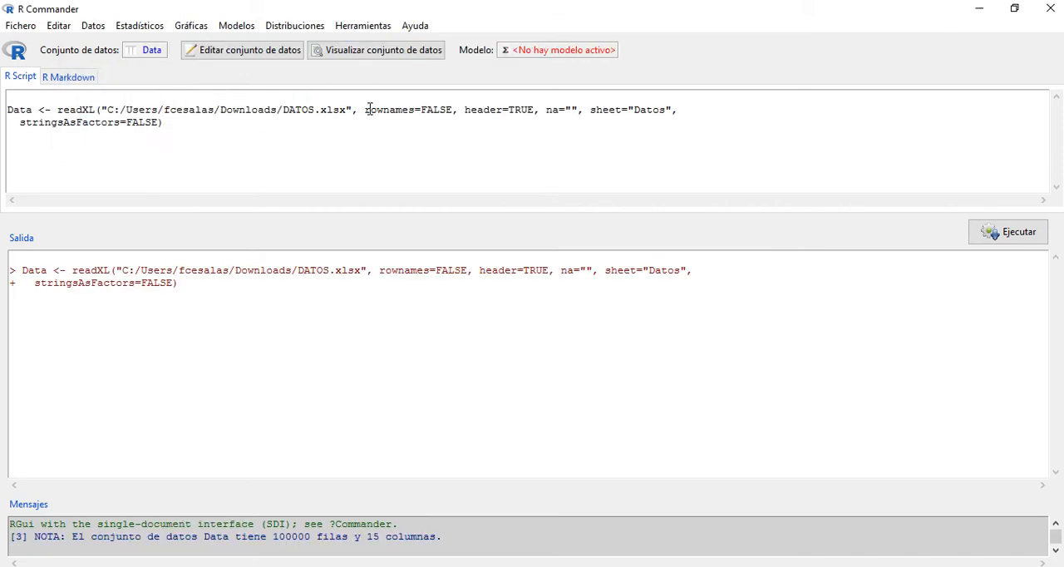
Step: View the imported dataset in a maximized window to examine its variables and rows, and return to R Commander
click(376, 53)
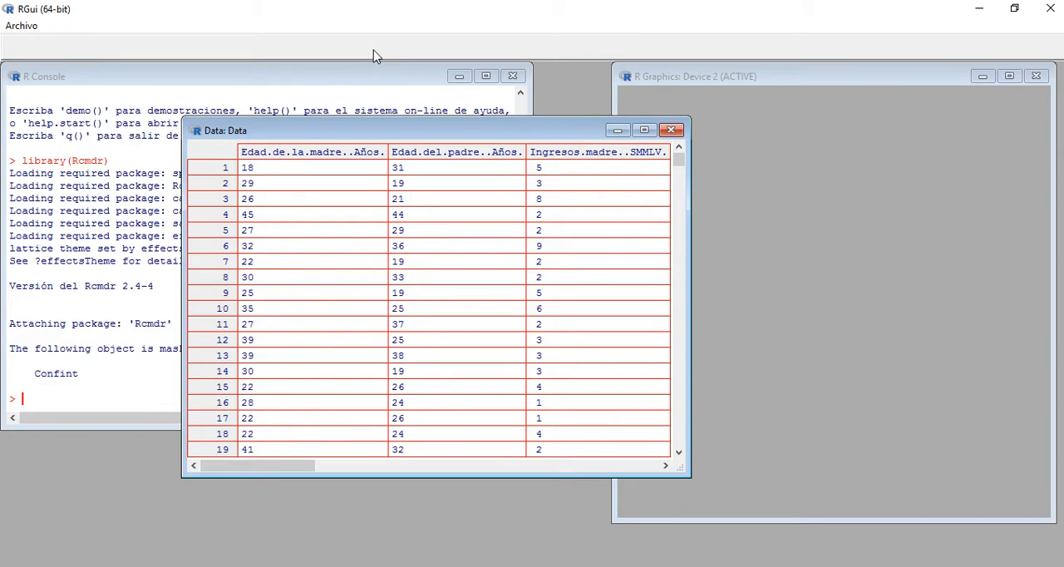
click(644, 130)
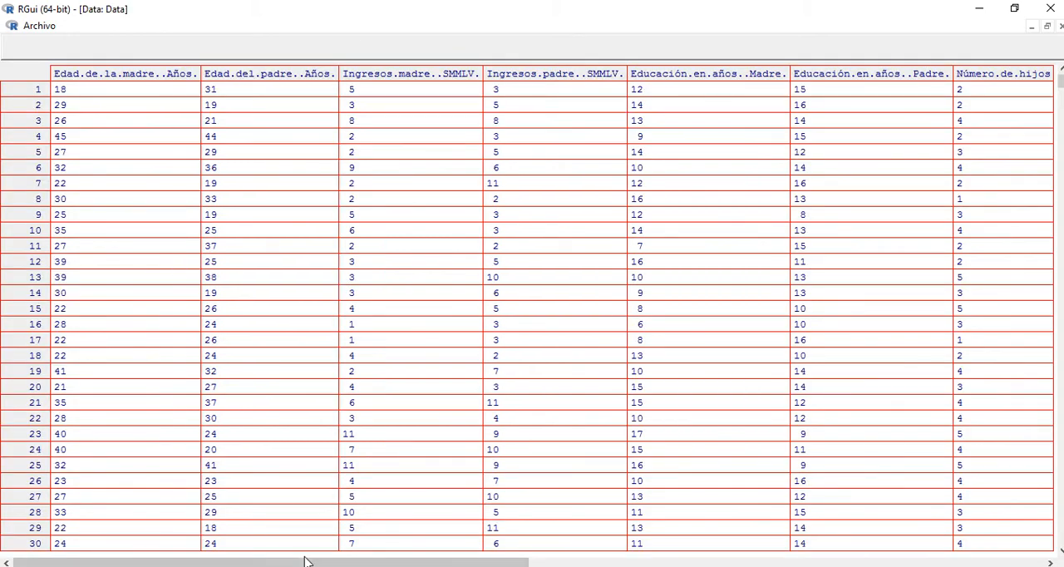
mouse_move(305, 561)
mouse_down()
mouse_move(820, 556)
mouse_move(298, 547)
mouse_up()
mouse_move(462, 31)
mouse_move(1060, 81)
mouse_down()
mouse_move(1061, 434)
mouse_move(1061, 79)
mouse_up()
click(1049, 10)
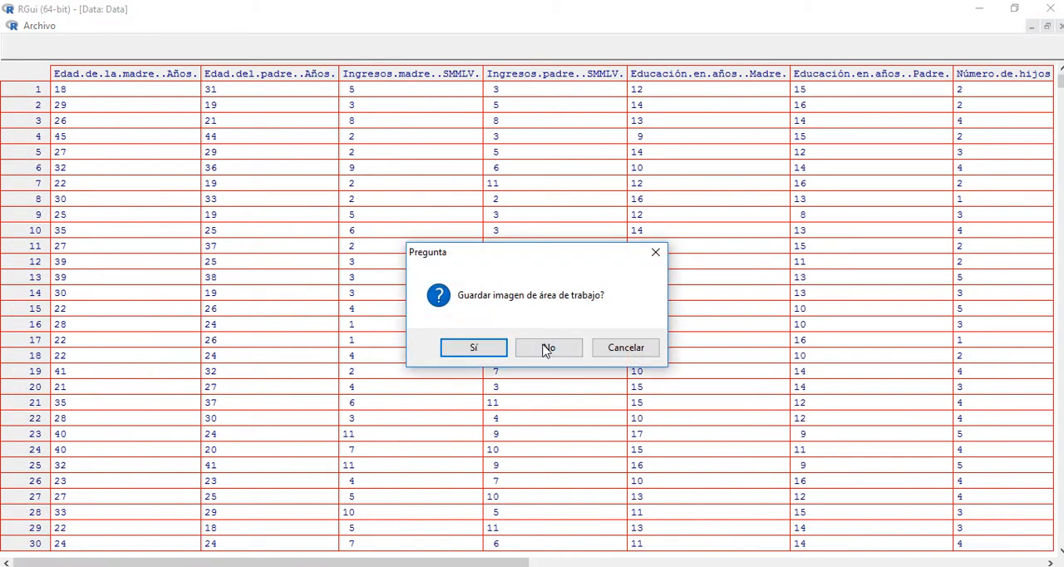
click(622, 349)
click(979, 8)
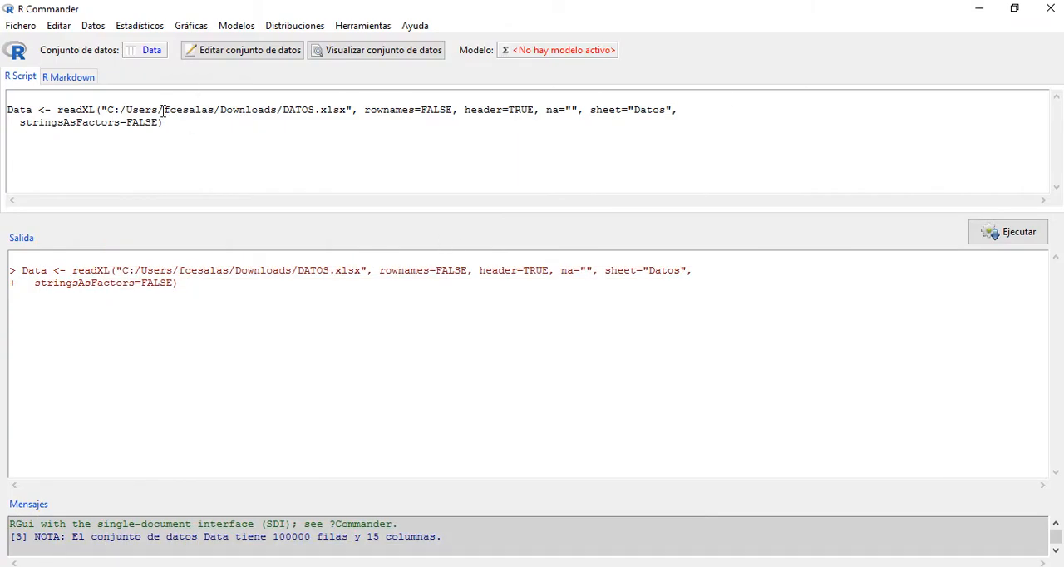
Step: Start a principal components analysis and select all variables, from Edad.de.la.madre..Años. to Precio.de.bienes.no.hijos
click(94, 26)
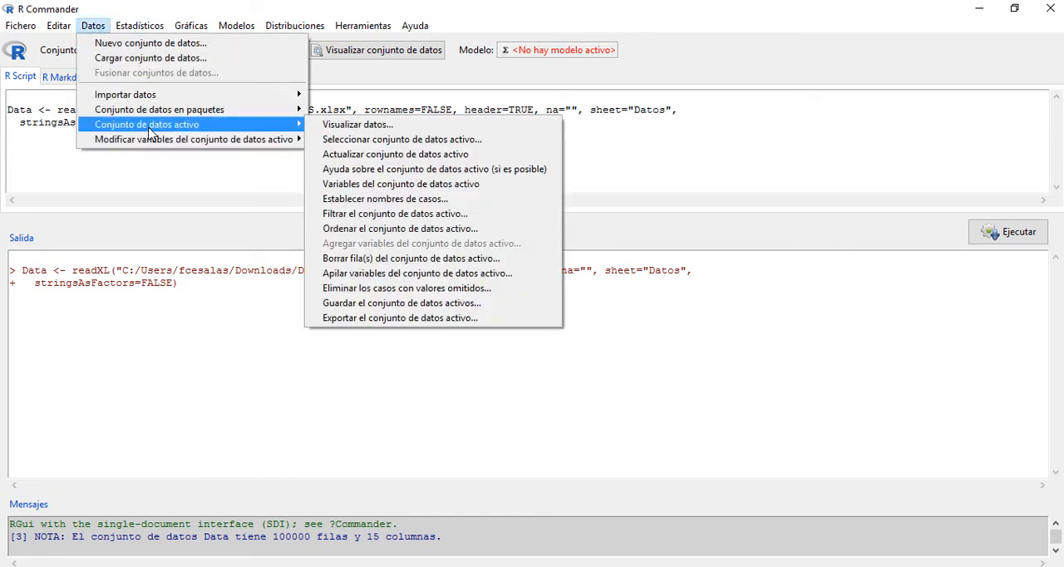
mouse_move(136, 114)
mouse_move(140, 26)
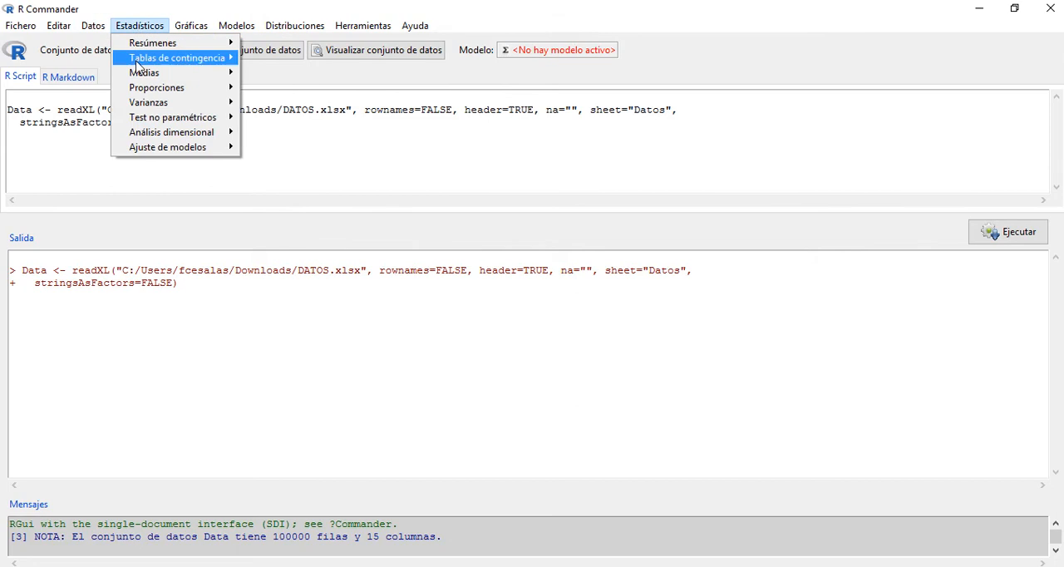
mouse_move(155, 147)
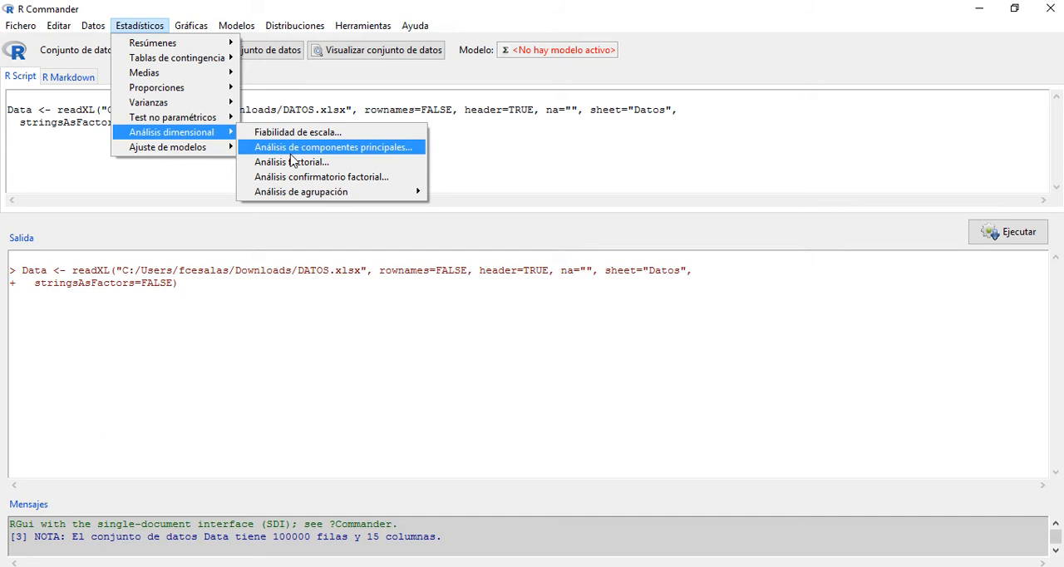
click(312, 154)
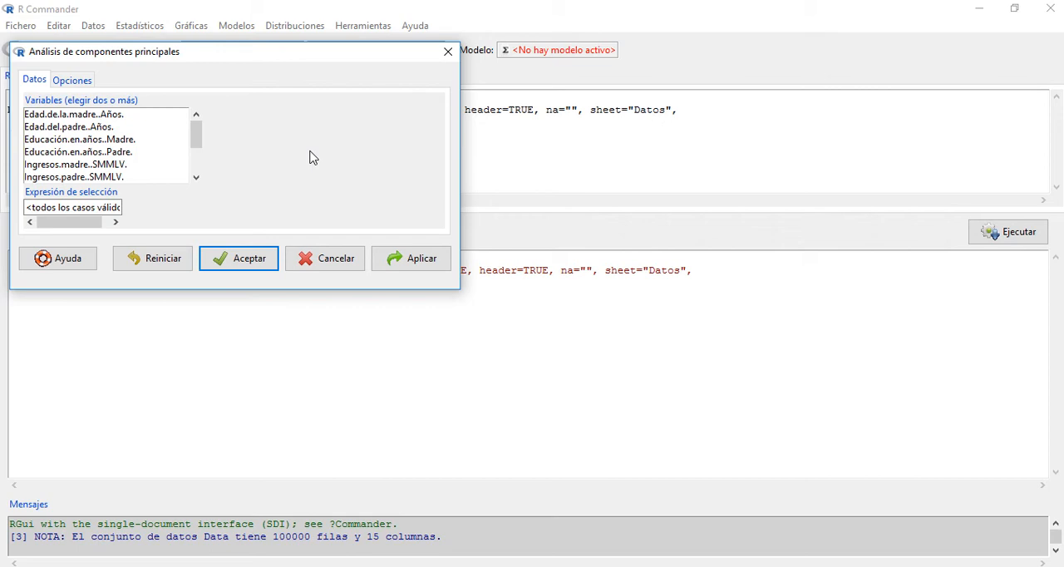
click(128, 118)
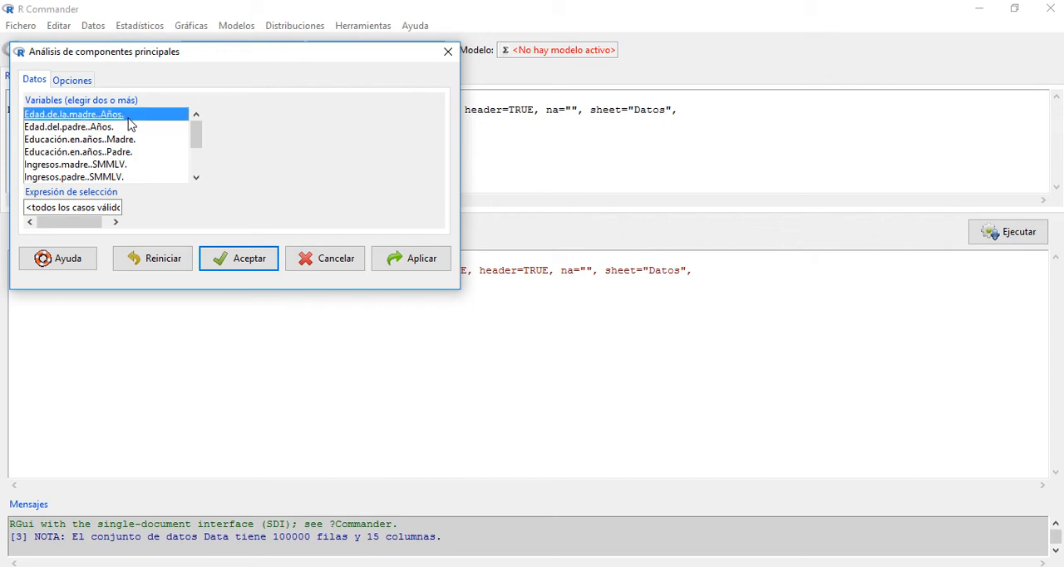
key(shift+Down)
key(shift+Down)
key(shift+Down)
key(shift+Down)
key(shift+Down)
key(shift+Down)
key(shift+Down)
key(shift+Down)
key(shift+Down)
key(shift+Down)
key(shift+Down)
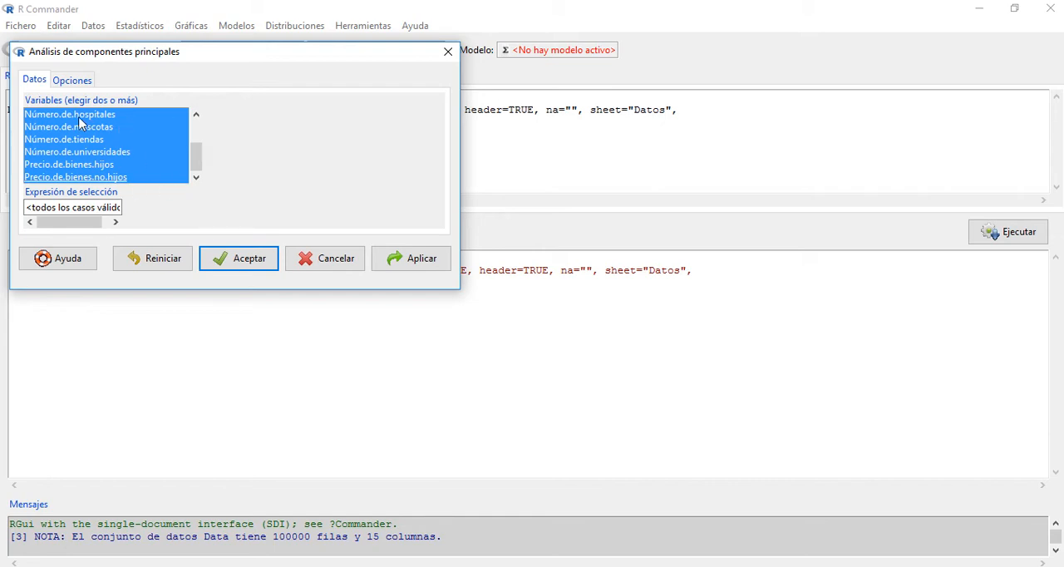
Step: Enable the scree plot (Gráfica de sedimentación), disable analysis of the correlation matrix, and run the principal components analysis
click(74, 82)
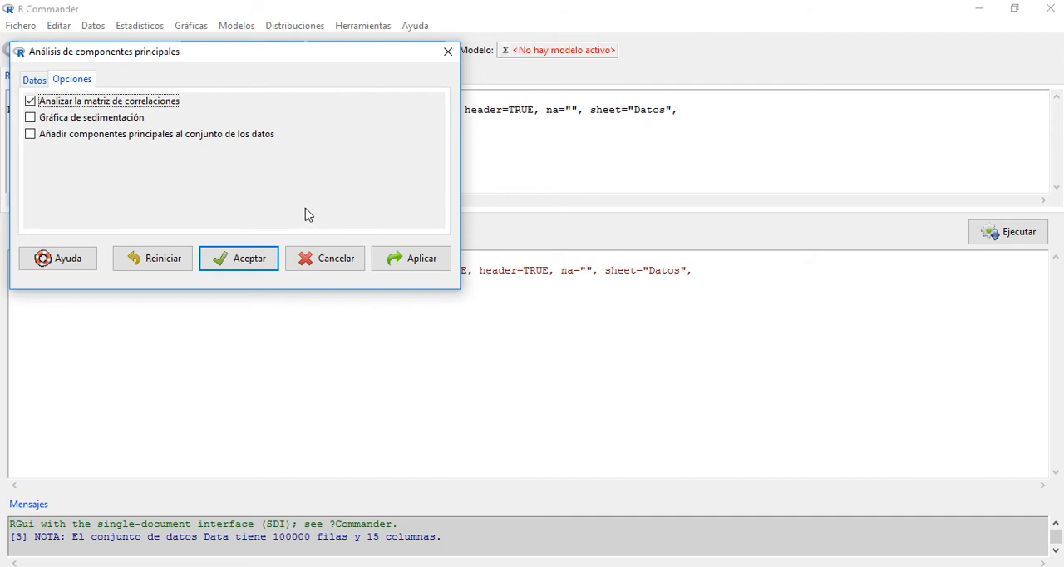
click(37, 121)
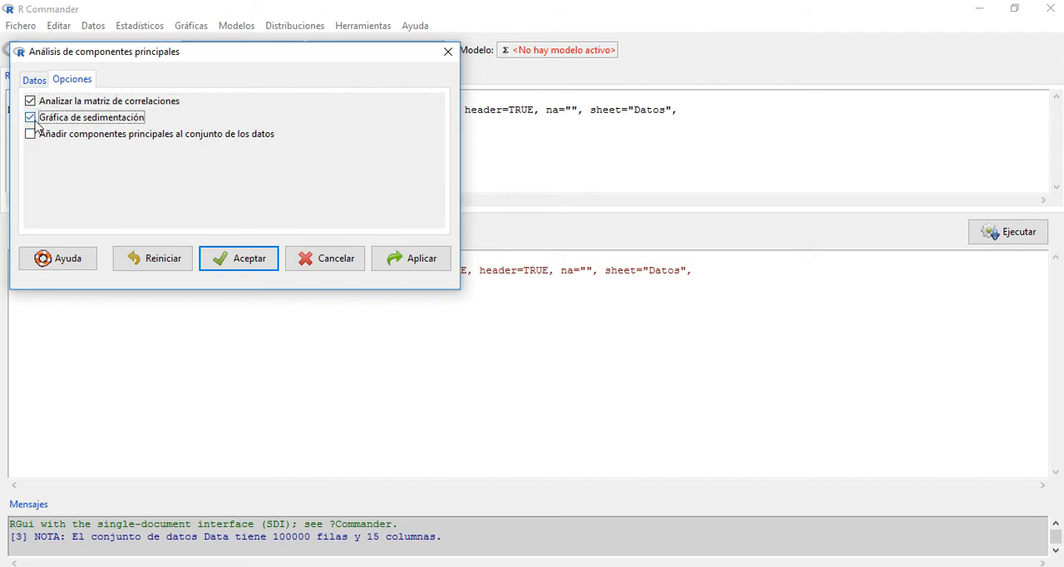
click(32, 102)
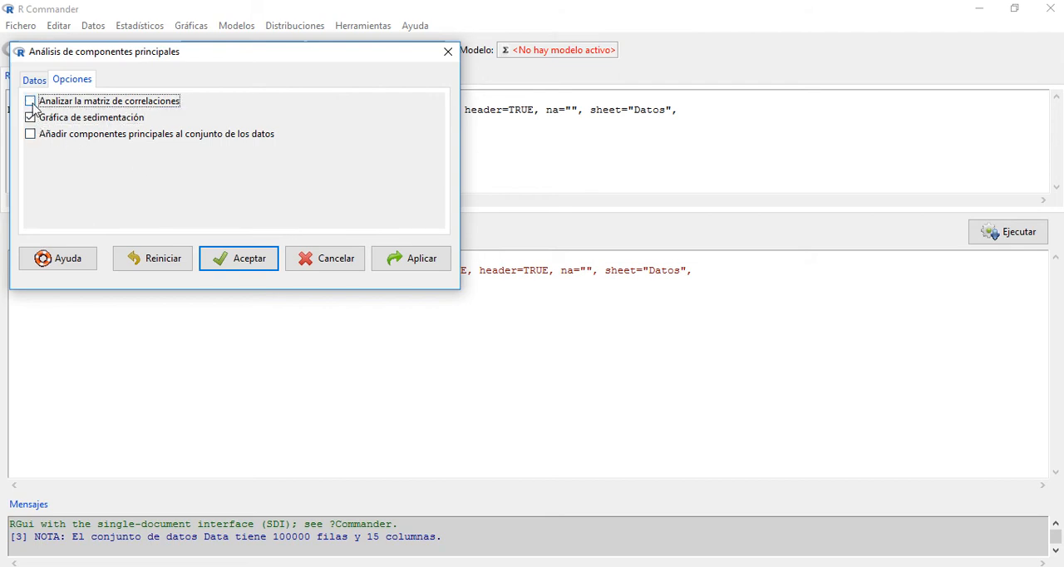
click(242, 258)
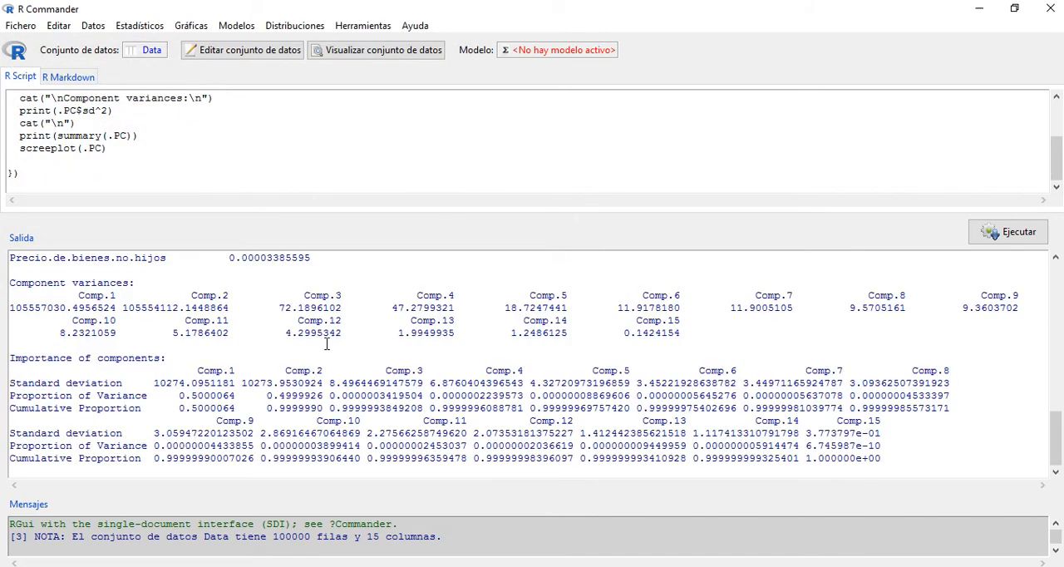
Step: Examine the component loadings of each variable in the output, from Comp.1 through Comp.15
drag(1056, 434, 1057, 327)
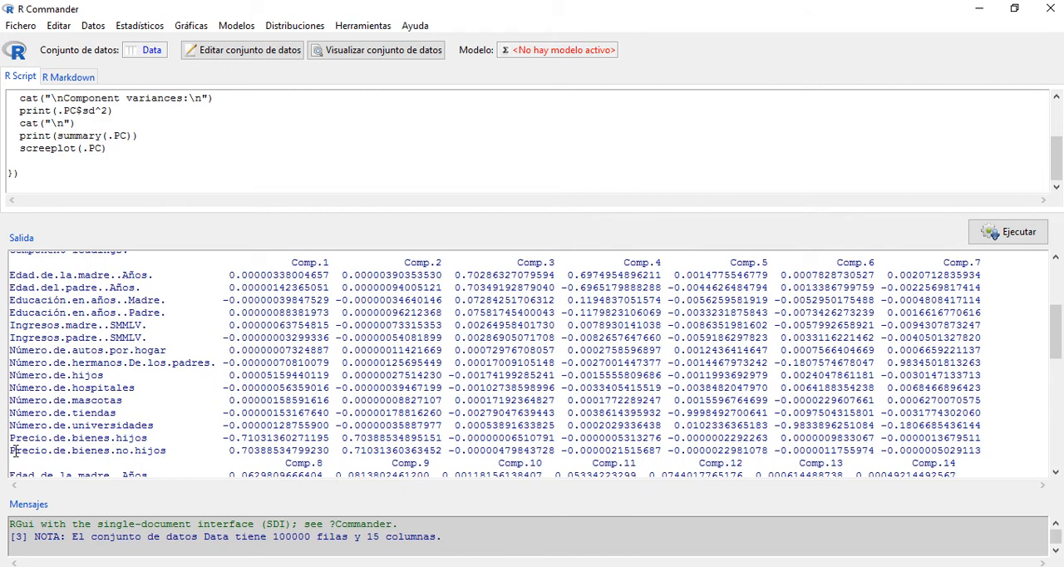
drag(15, 451, 175, 449)
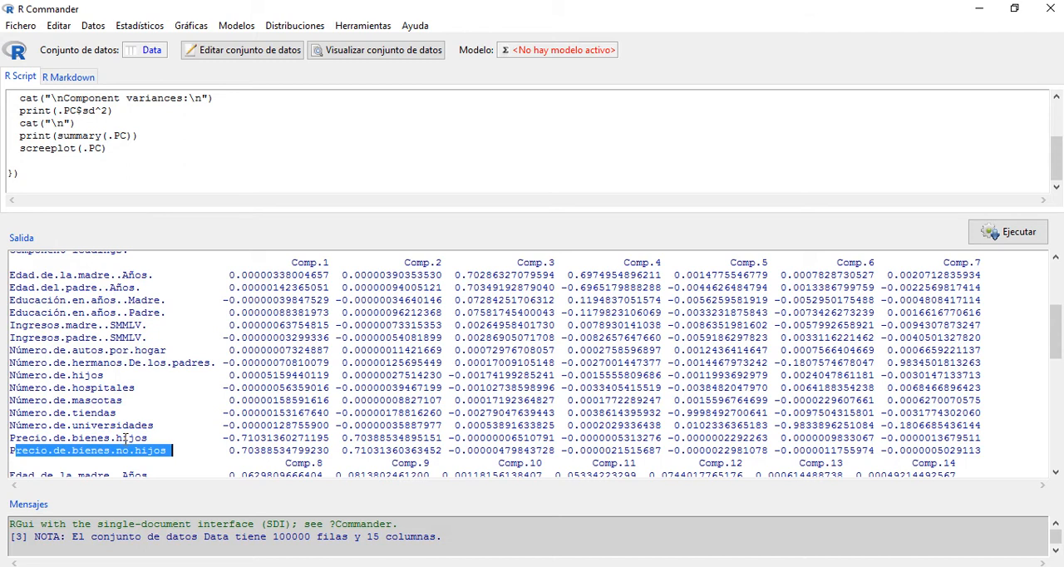
drag(81, 438, 150, 438)
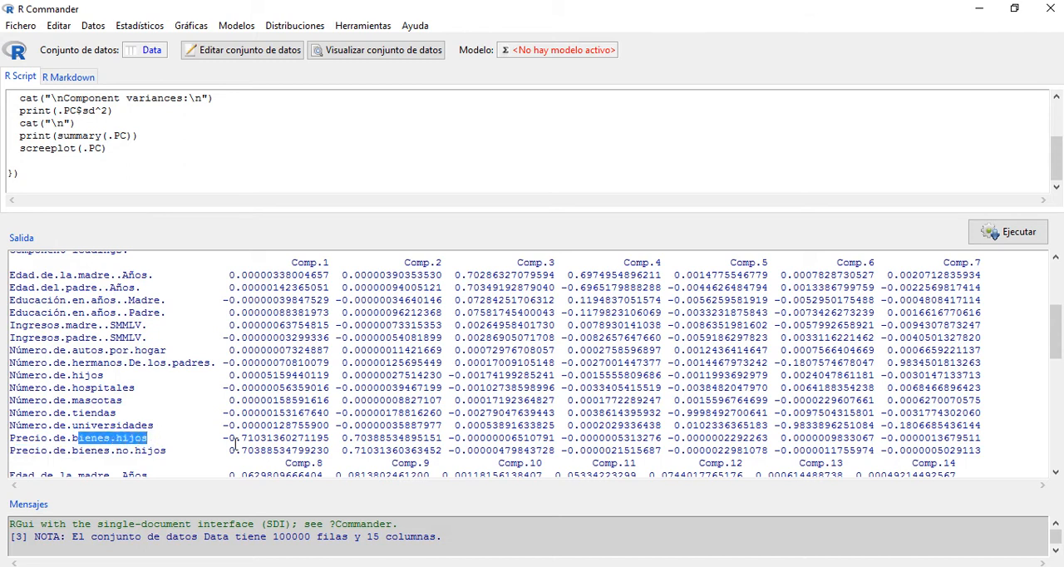
click(149, 437)
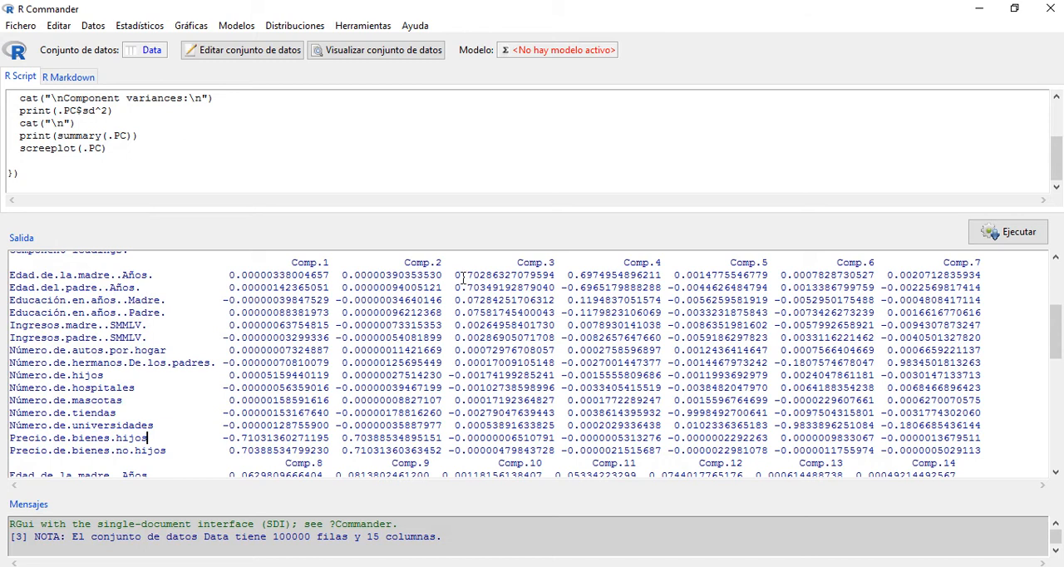
mouse_move(467, 274)
mouse_down()
mouse_move(474, 287)
mouse_move(498, 287)
mouse_move(480, 276)
mouse_up()
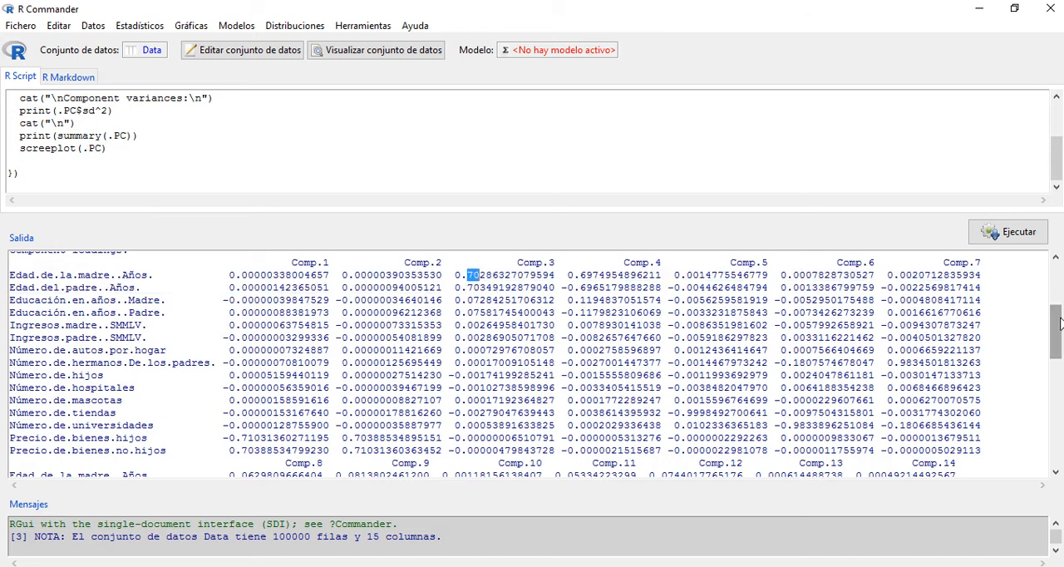
drag(1059, 324, 1059, 353)
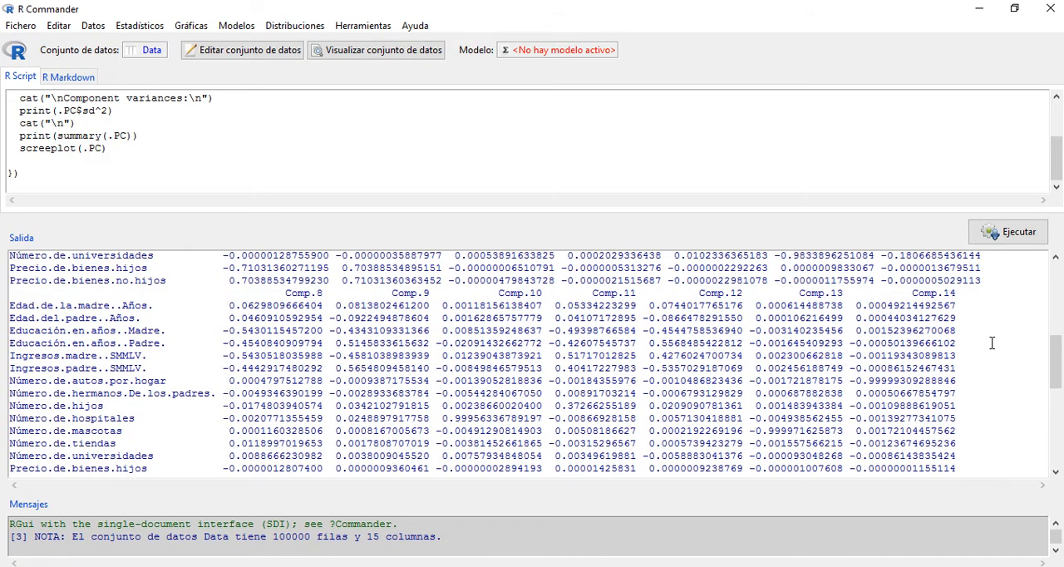
drag(1056, 366, 1056, 404)
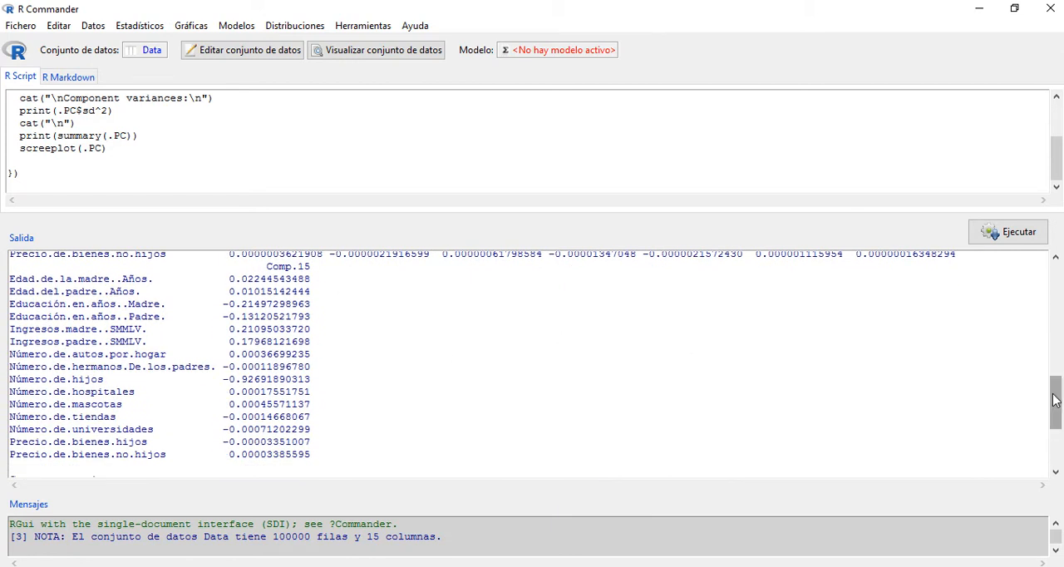
Step: Compare the component variances of the first four components in the output
drag(1054, 402, 1054, 443)
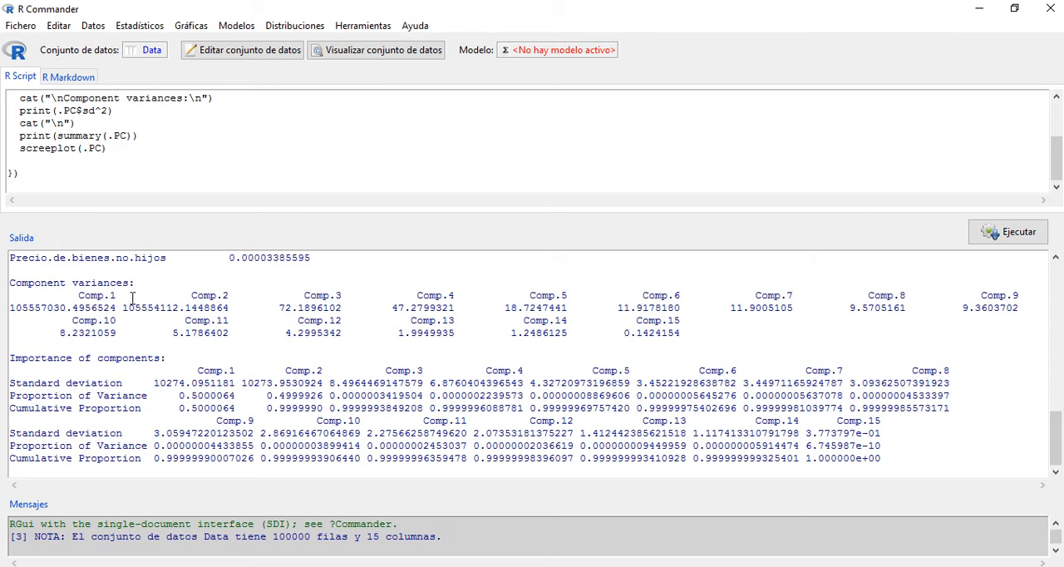
double_click(69, 308)
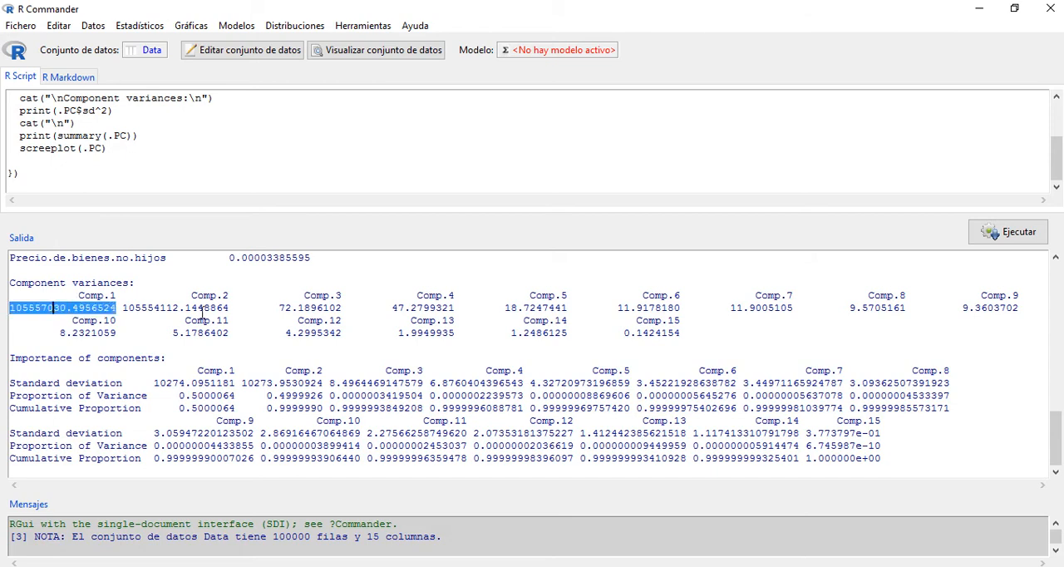
click(141, 305)
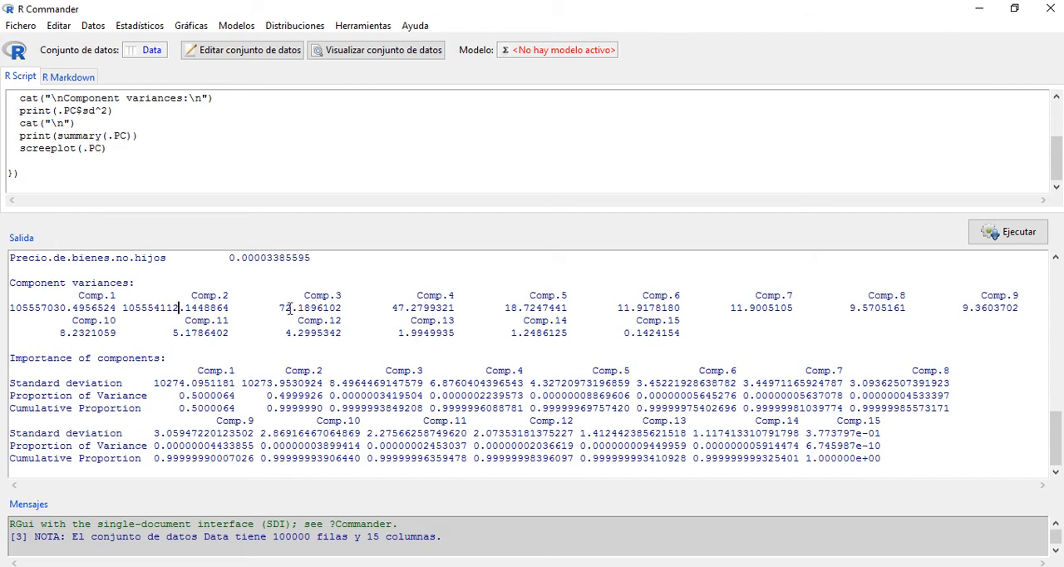
drag(279, 308, 290, 309)
drag(393, 308, 400, 309)
Step: Rerun the principal components analysis with the principal components added to the data set, retaining 3 components
click(134, 30)
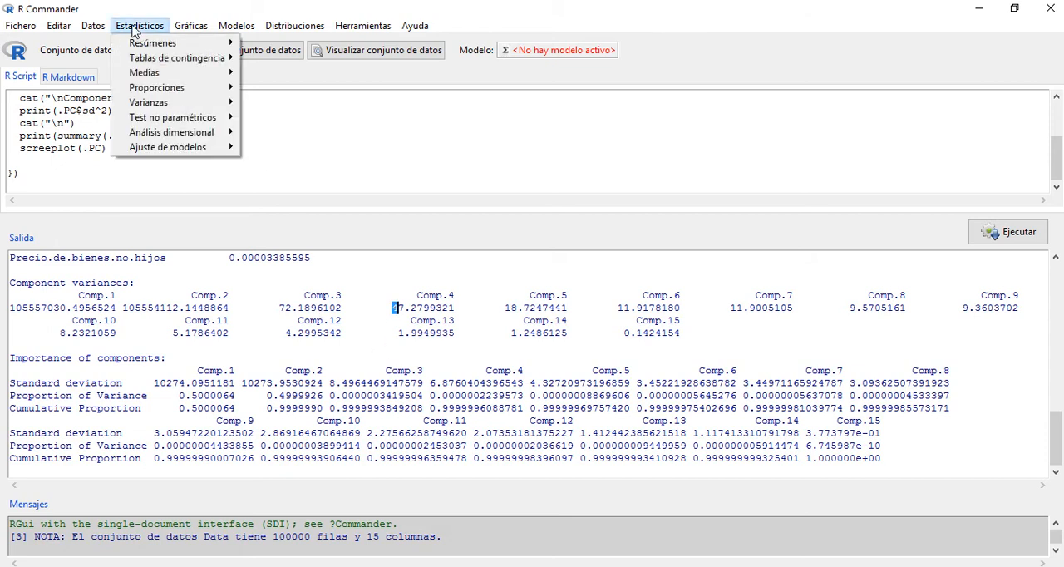
mouse_move(158, 139)
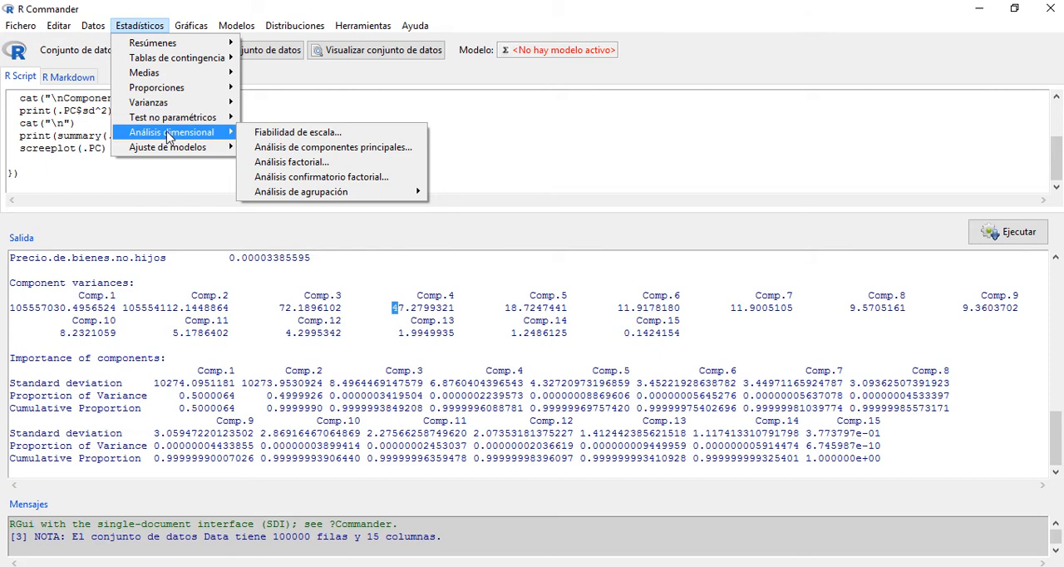
click(289, 148)
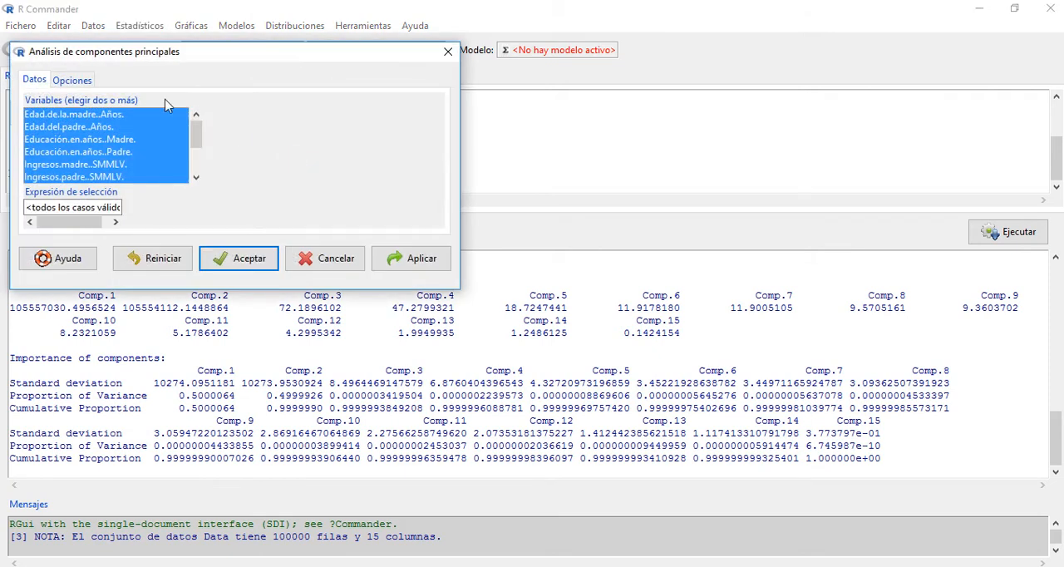
click(73, 81)
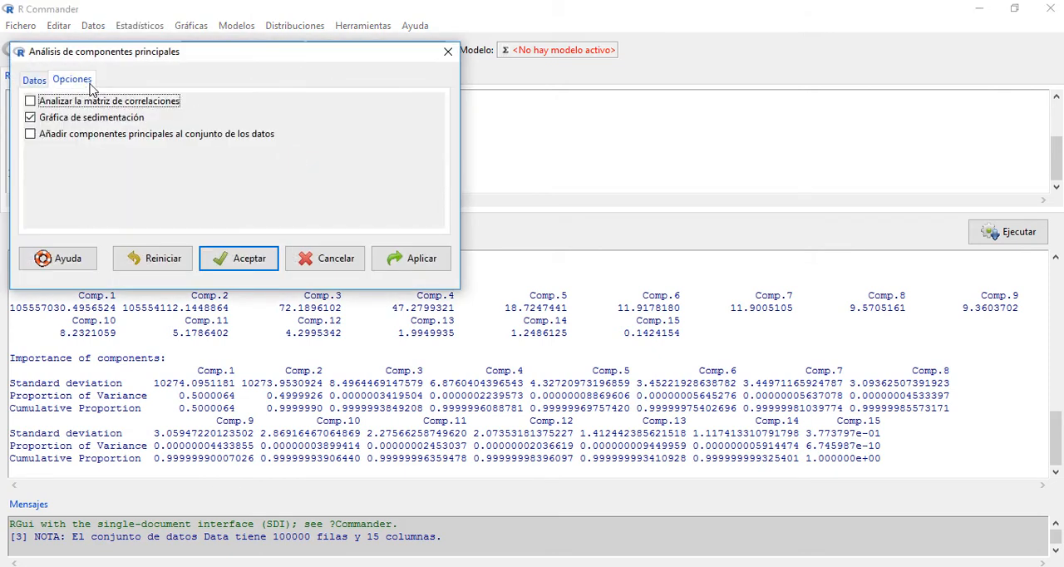
click(32, 136)
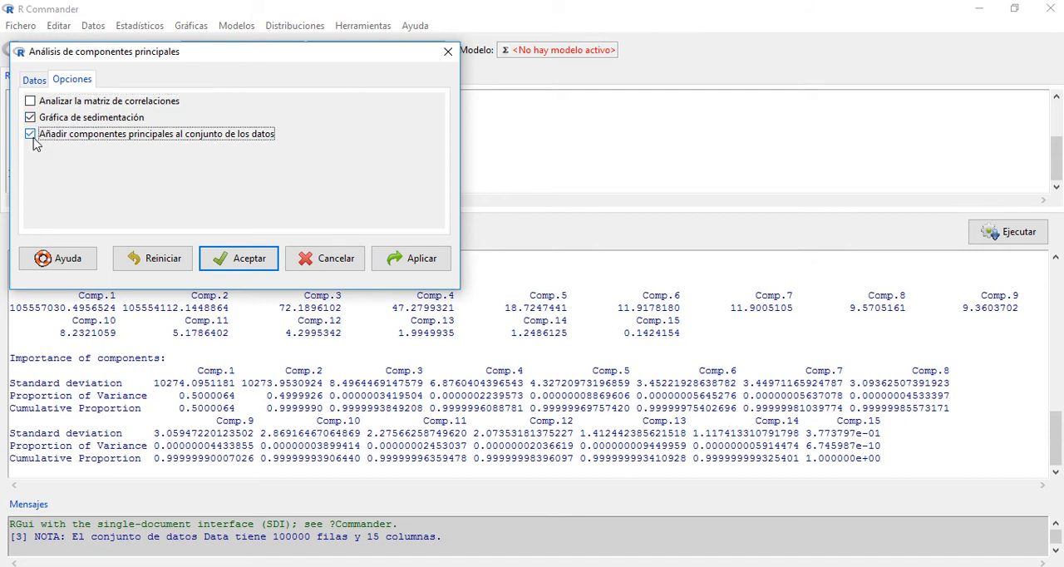
click(245, 263)
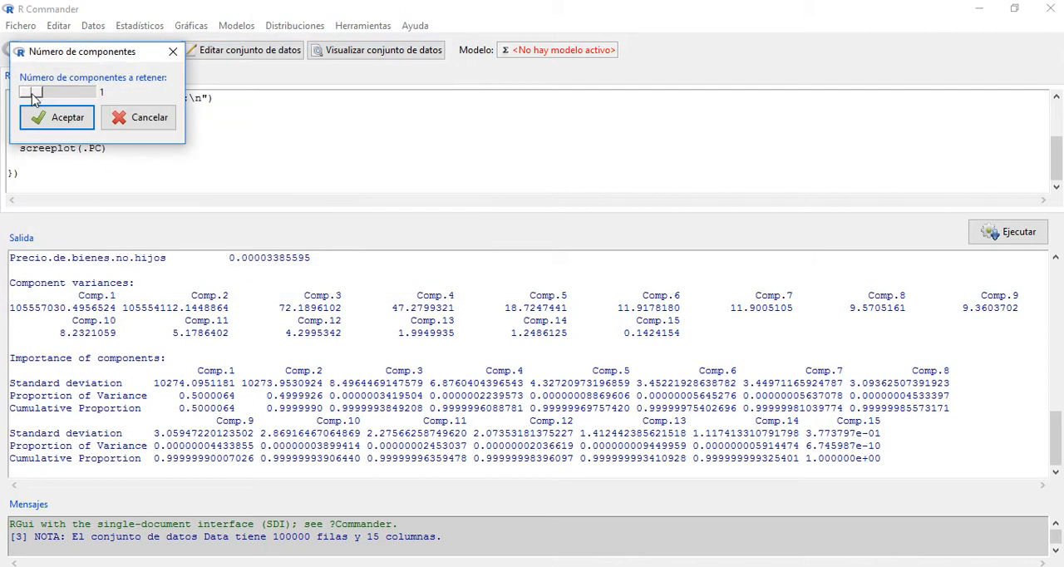
drag(34, 100, 43, 101)
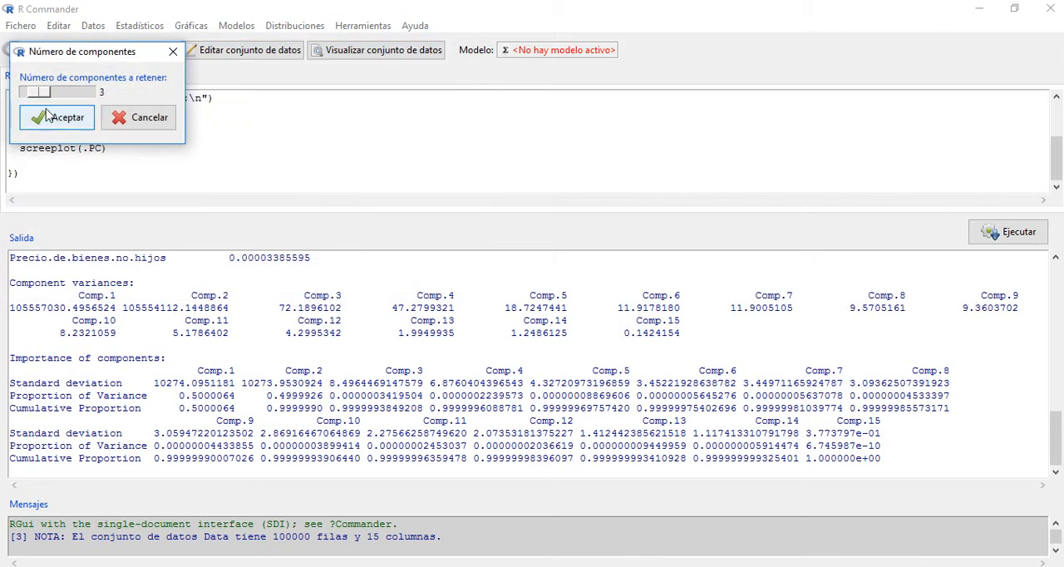
click(57, 121)
Step: View the Data data set in RGui and inspect its PC1, PC2 and PC3 columns
mouse_move(431, 25)
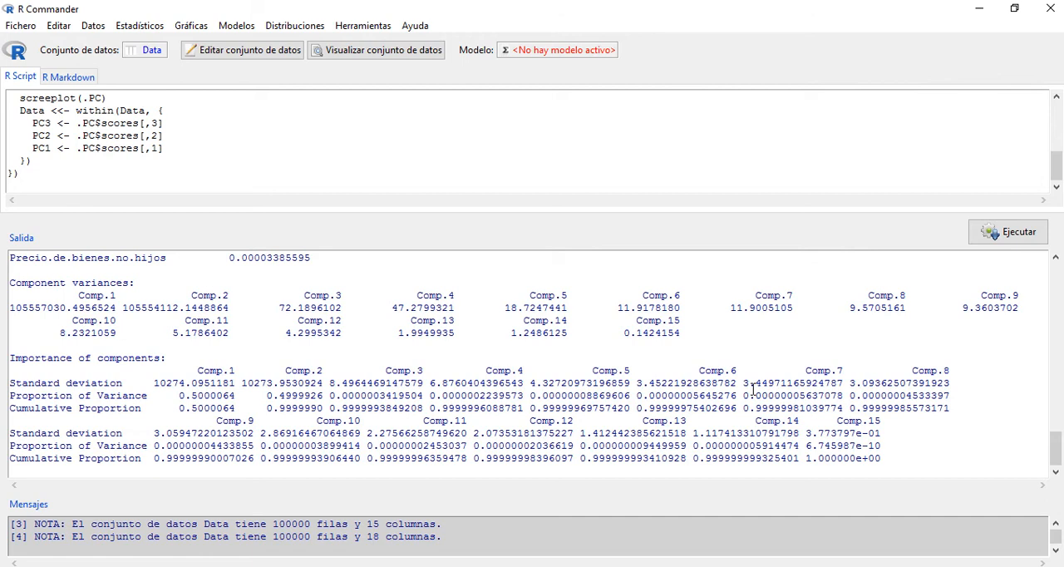
click(343, 55)
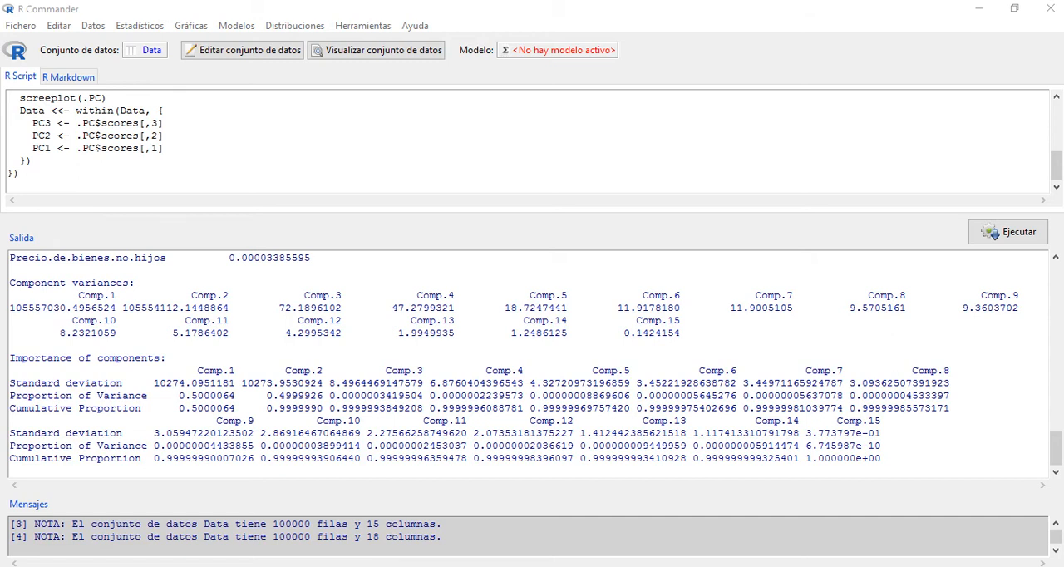
mouse_move(365, 566)
click(308, 519)
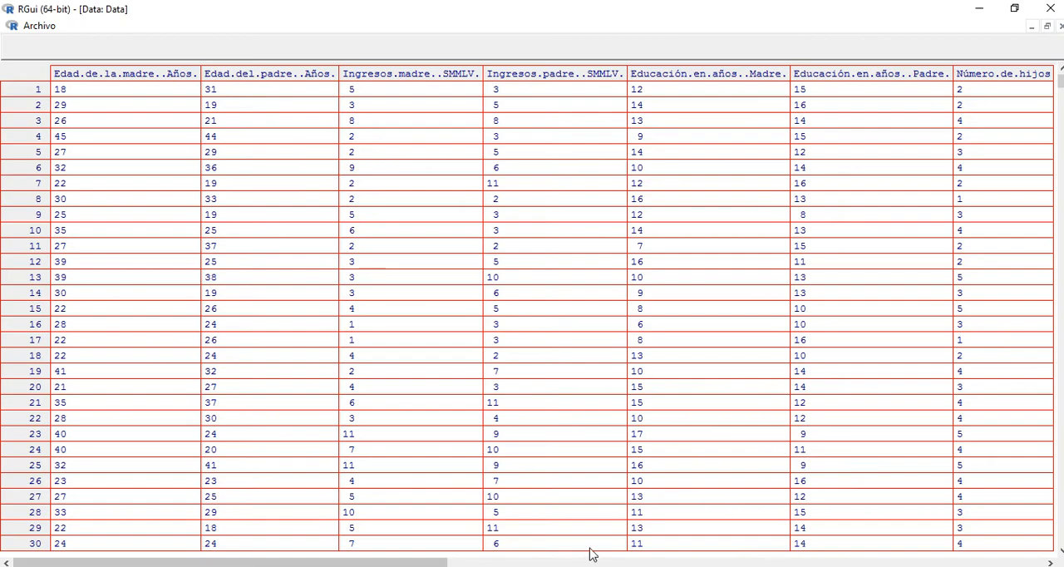
drag(311, 562, 1058, 511)
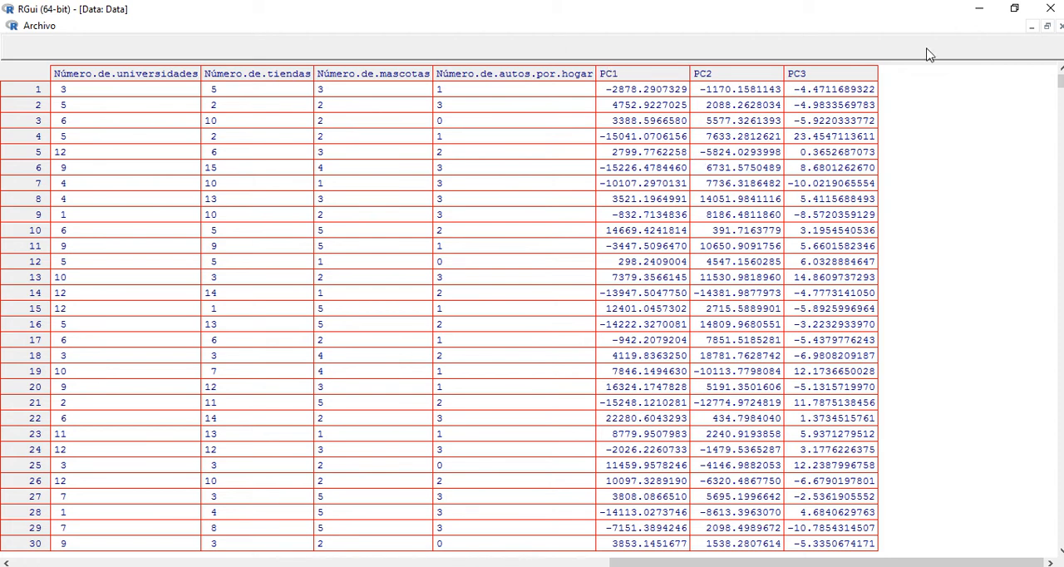
click(979, 9)
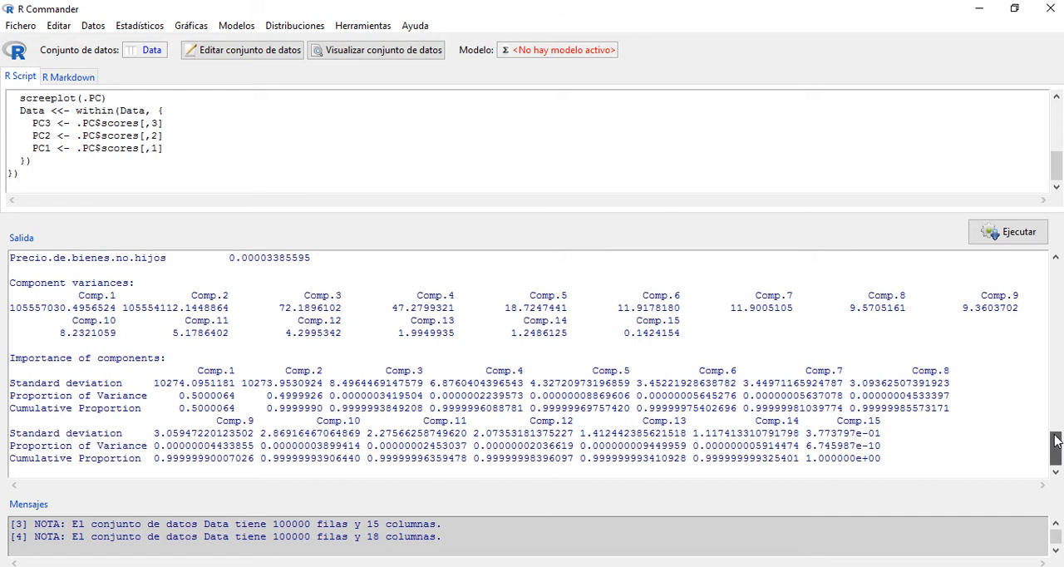
Step: Switch to RGui, minimize the data viewer windows and reposition the scree plot of component variances to examine it
mouse_move(1056, 441)
mouse_down()
mouse_move(1056, 425)
mouse_move(1056, 459)
mouse_up()
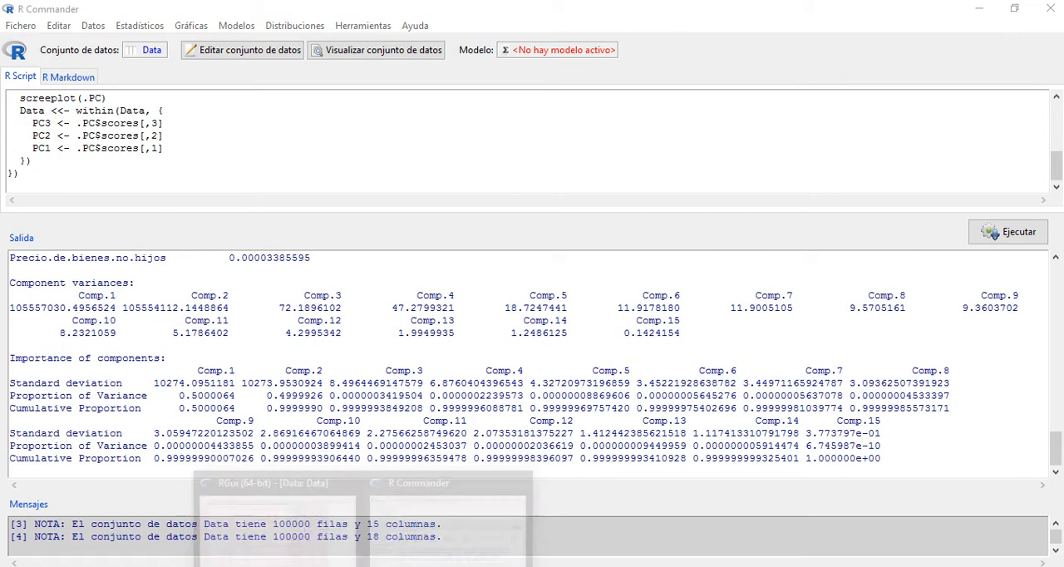
click(329, 549)
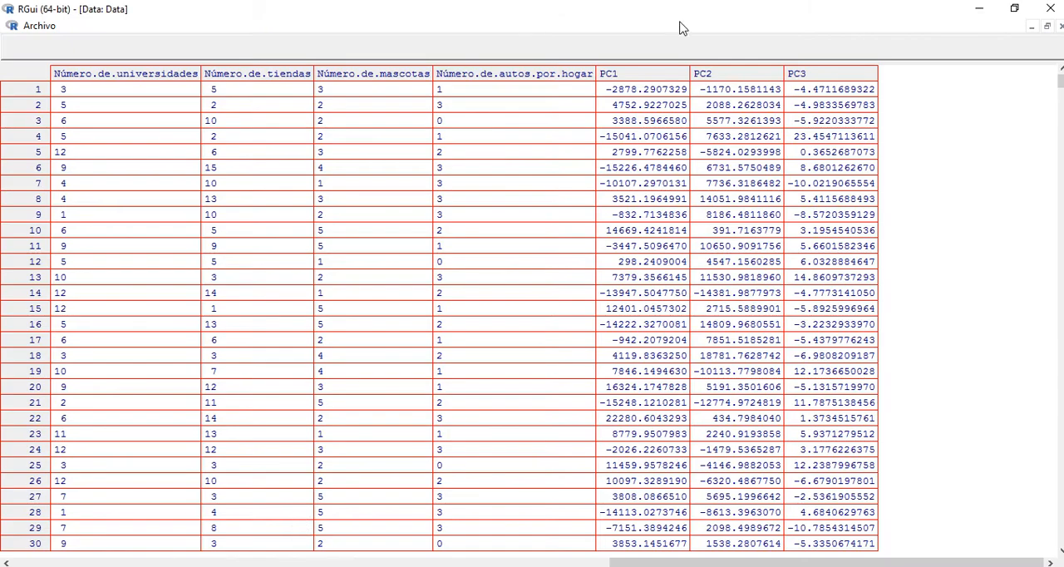
click(1031, 26)
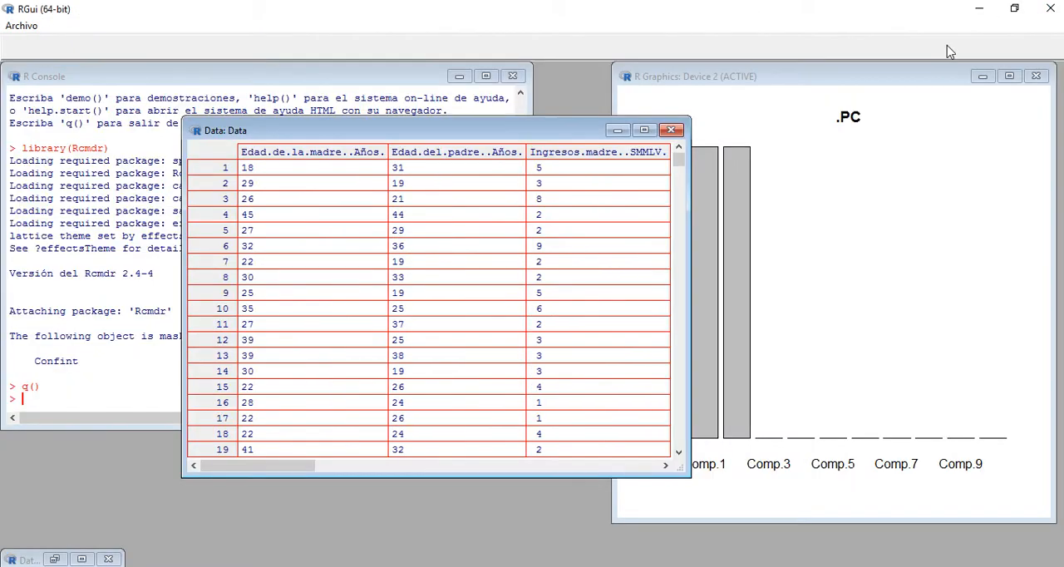
click(623, 132)
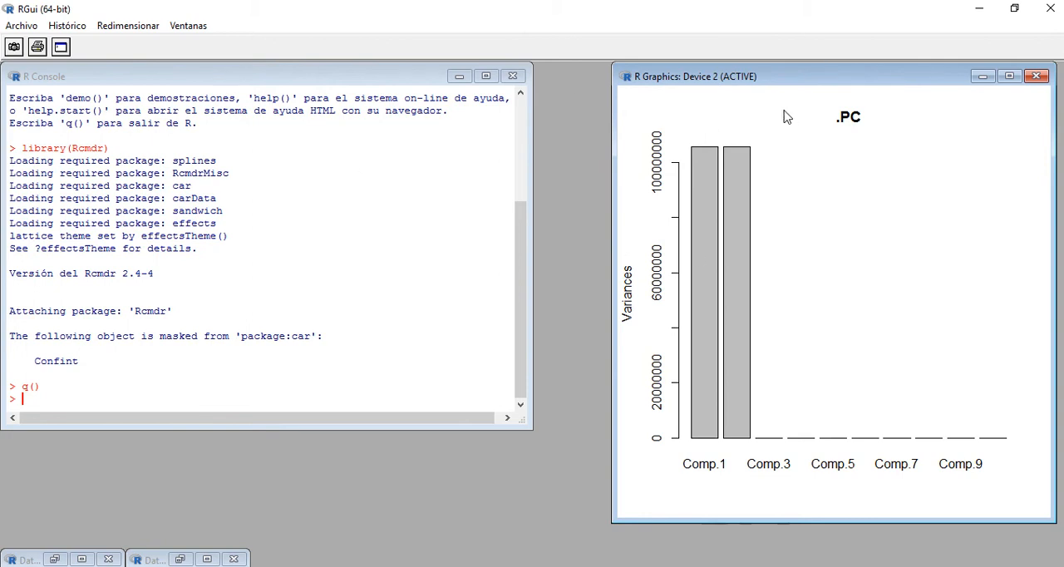
drag(826, 83, 554, 100)
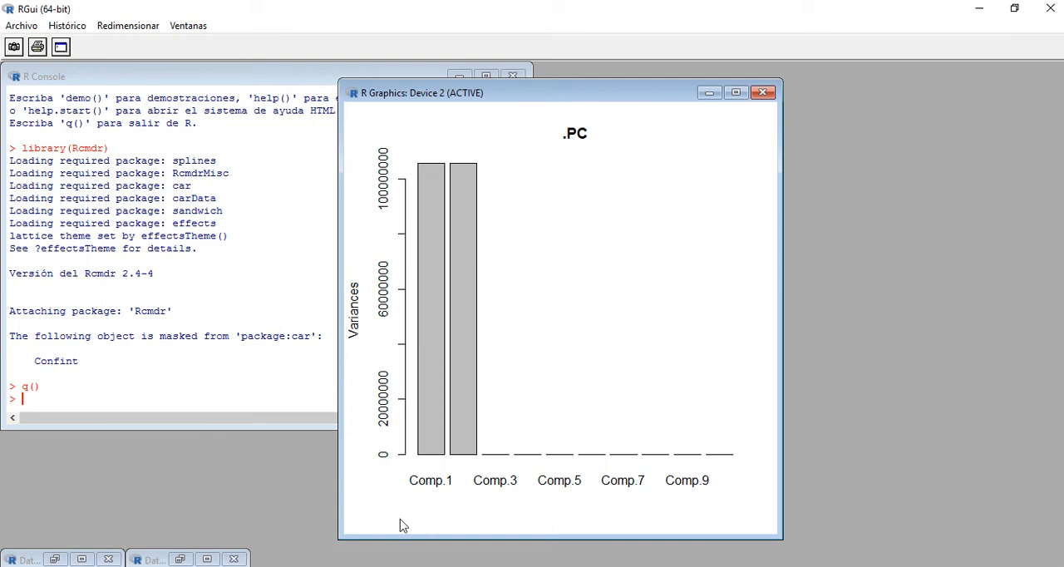
Step: Maximize a minimized Data viewer window in RGui and switch back to R Commander
click(363, 565)
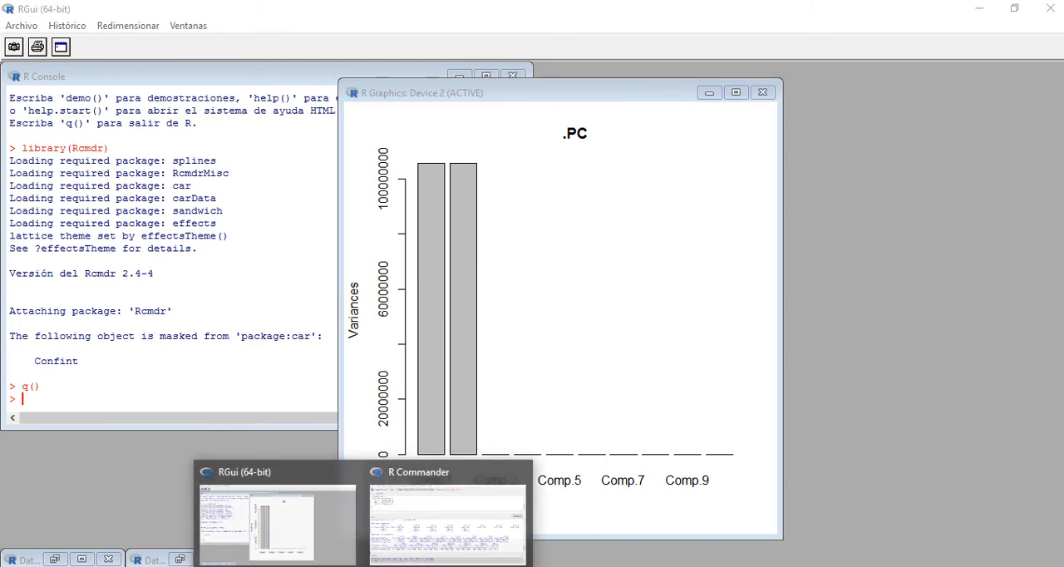
click(331, 551)
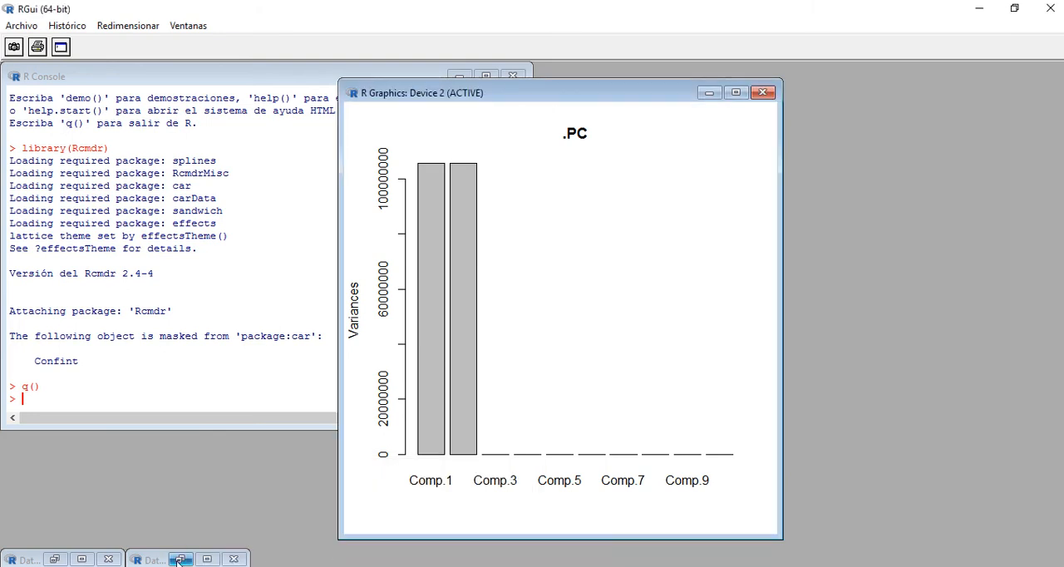
click(205, 559)
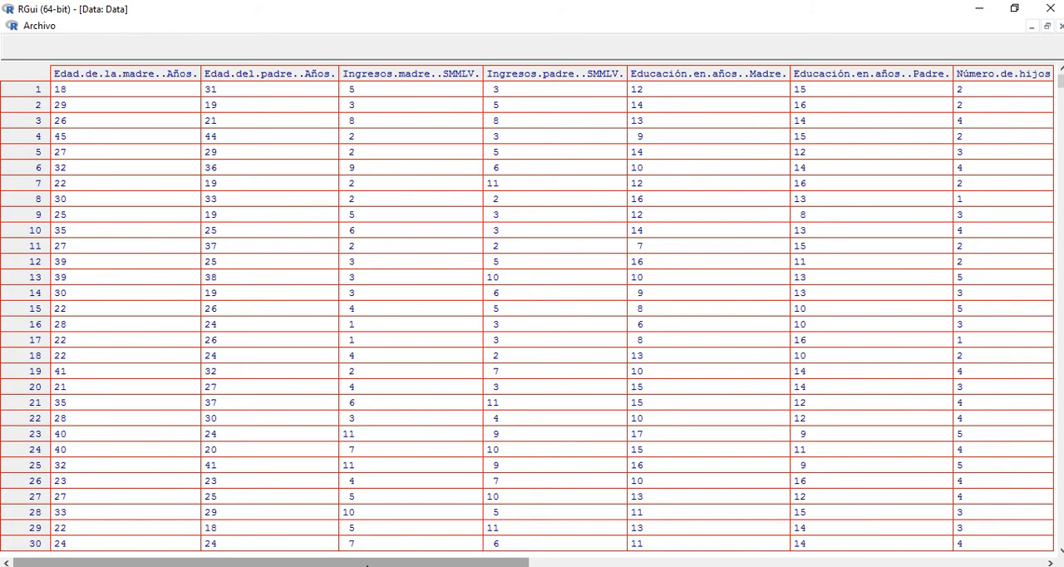
mouse_move(370, 562)
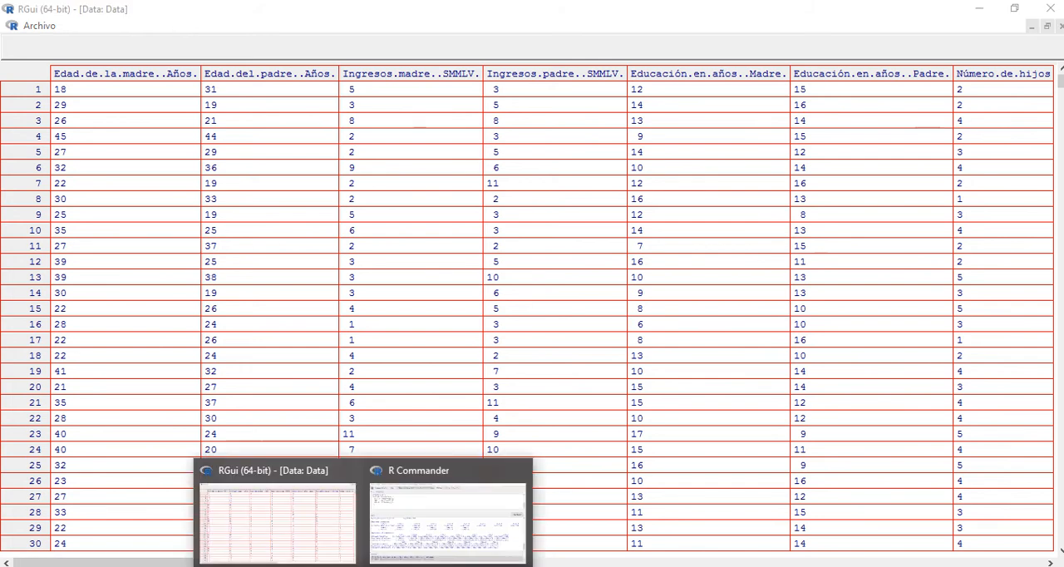
click(409, 541)
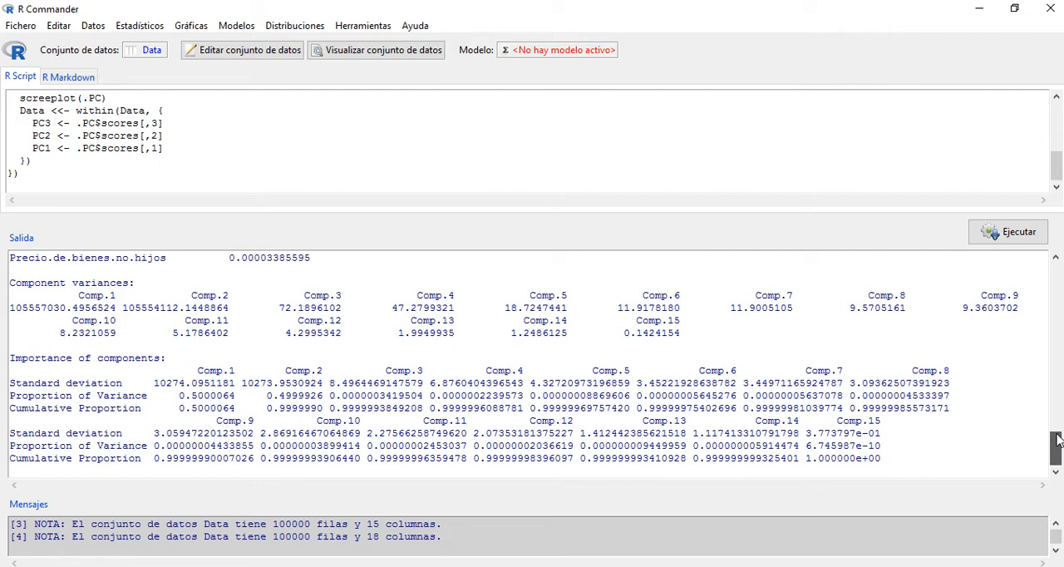
Step: Compare the loadings of Precio.de.bienes.hijos and Precio.de.bienes.no.hijos on the first two components in the output
scroll(1058, 431, up, 2)
scroll(1058, 431, down, 2)
drag(1057, 449, 1057, 386)
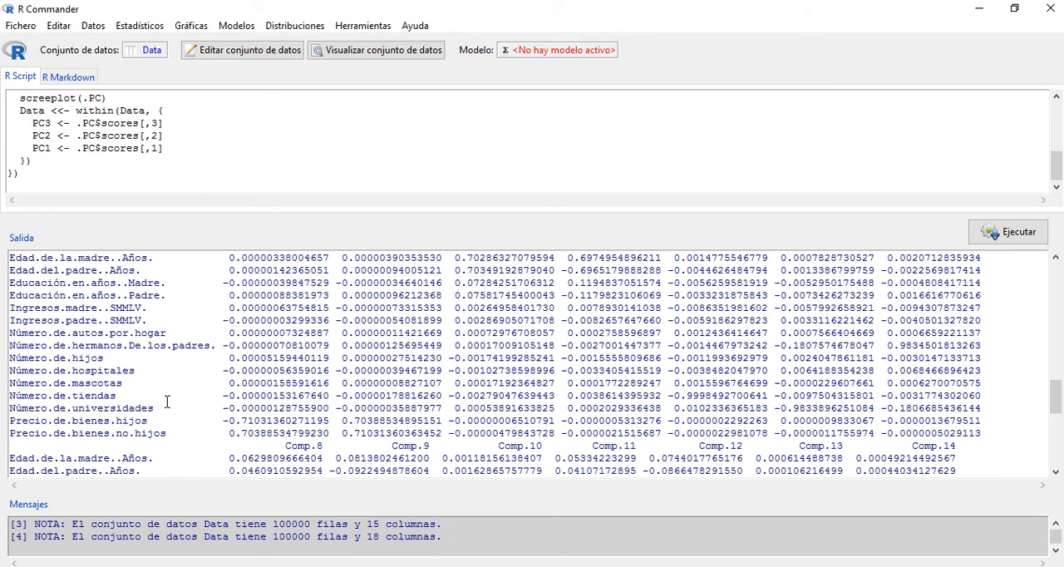
drag(83, 424, 130, 424)
drag(155, 437, 104, 435)
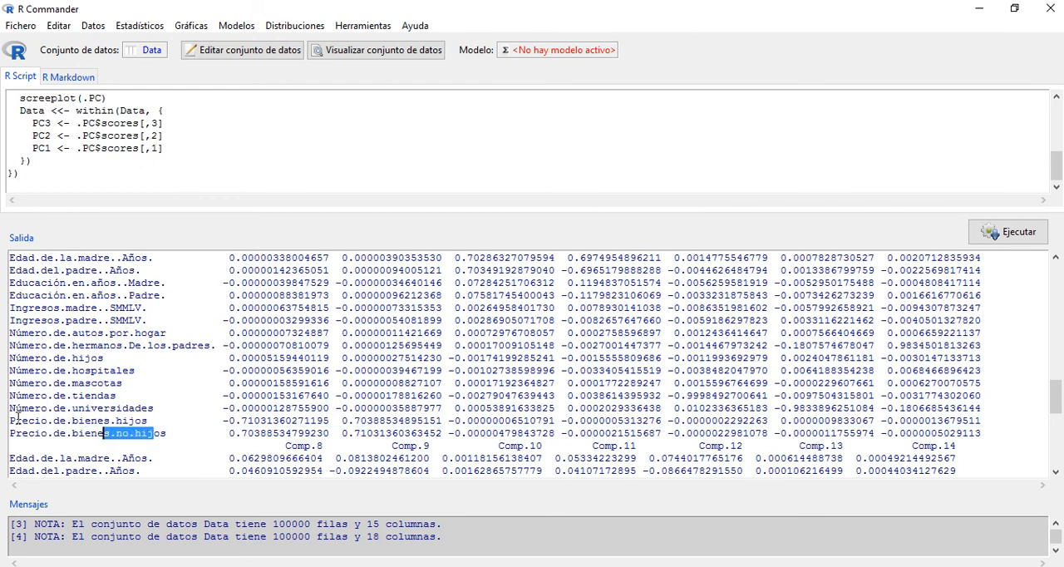
drag(10, 421, 47, 424)
drag(348, 421, 379, 433)
double_click(381, 432)
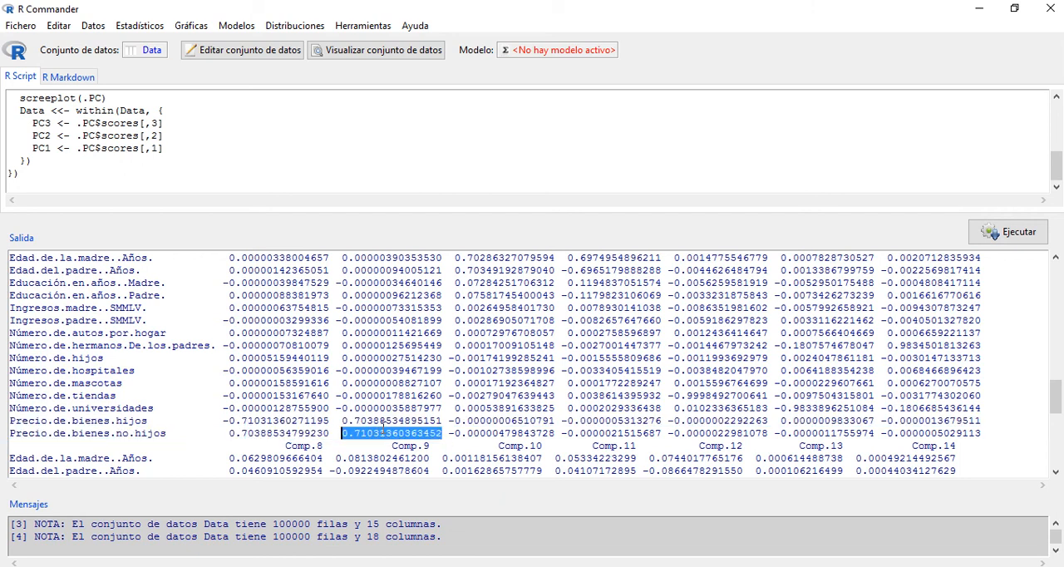
click(355, 421)
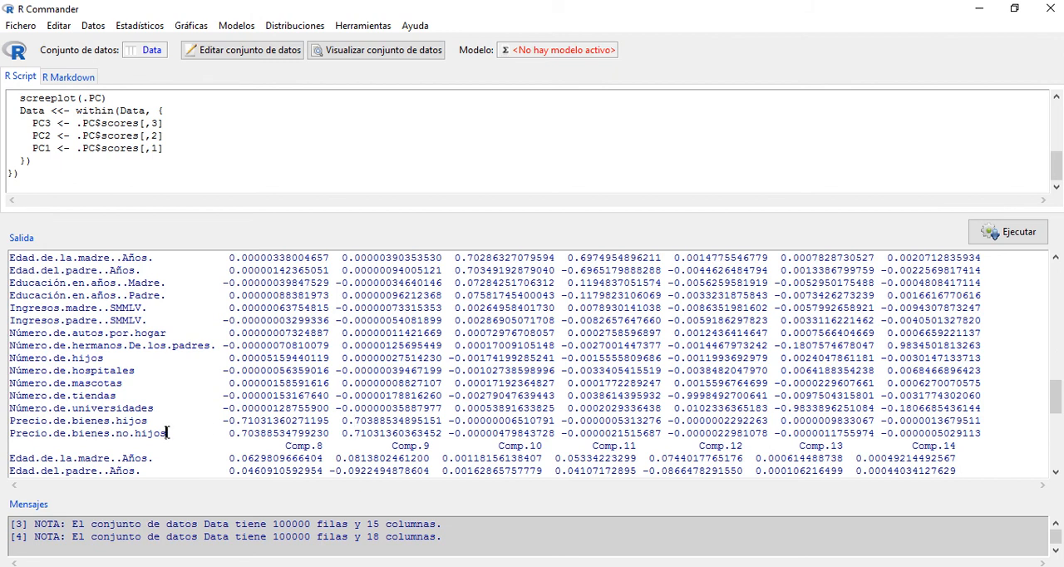
drag(166, 432, 134, 433)
mouse_move(434, 6)
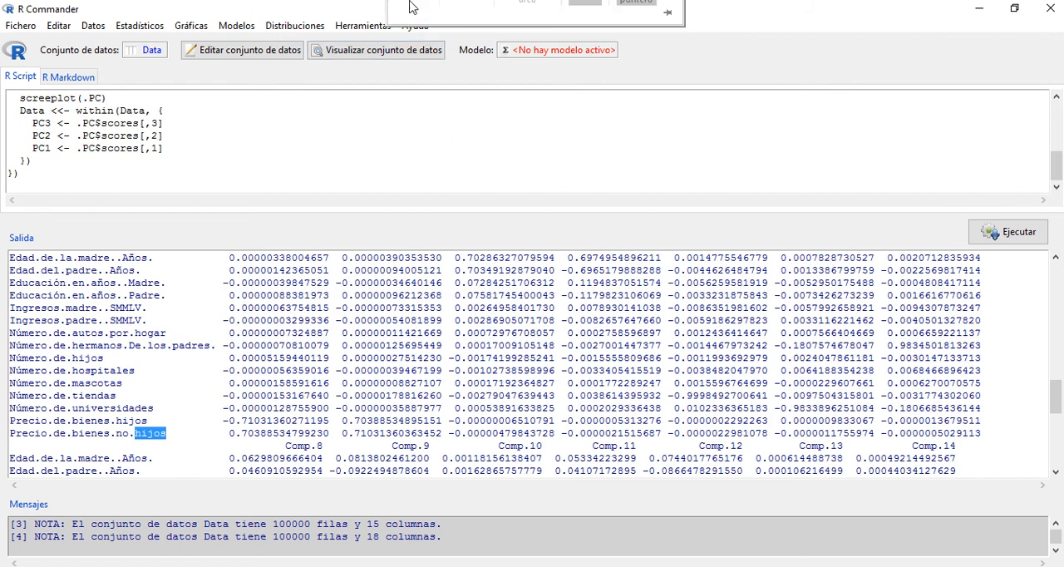